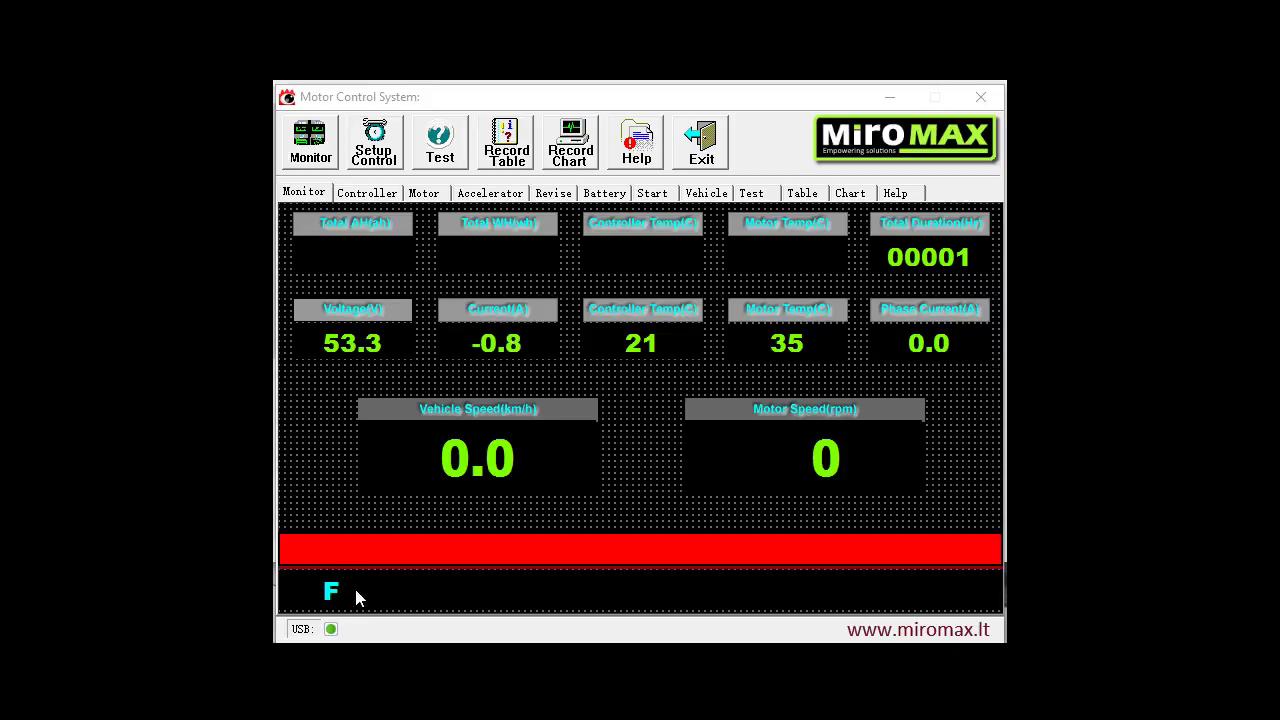
# Check the live monitor read-outs and choose Speed control as the control mode in the startup settings
pyautogui.click(318, 578)
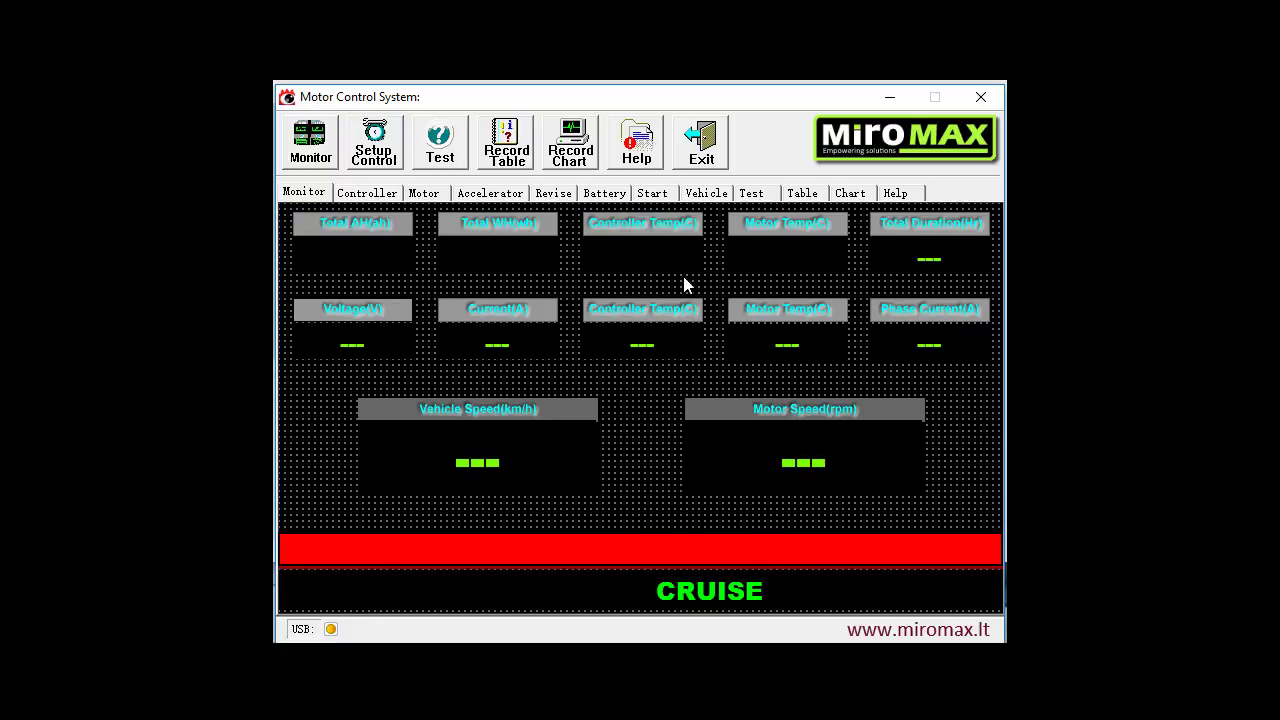
pyautogui.click(648, 195)
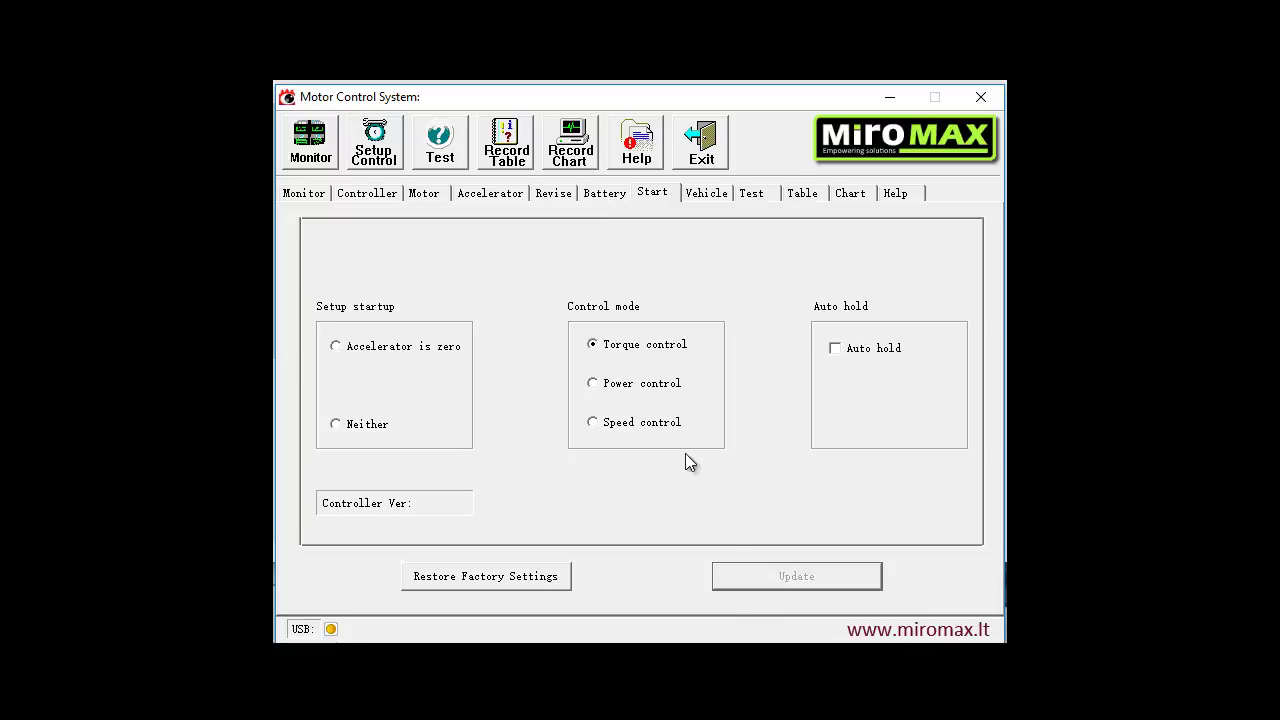
pyautogui.click(323, 162)
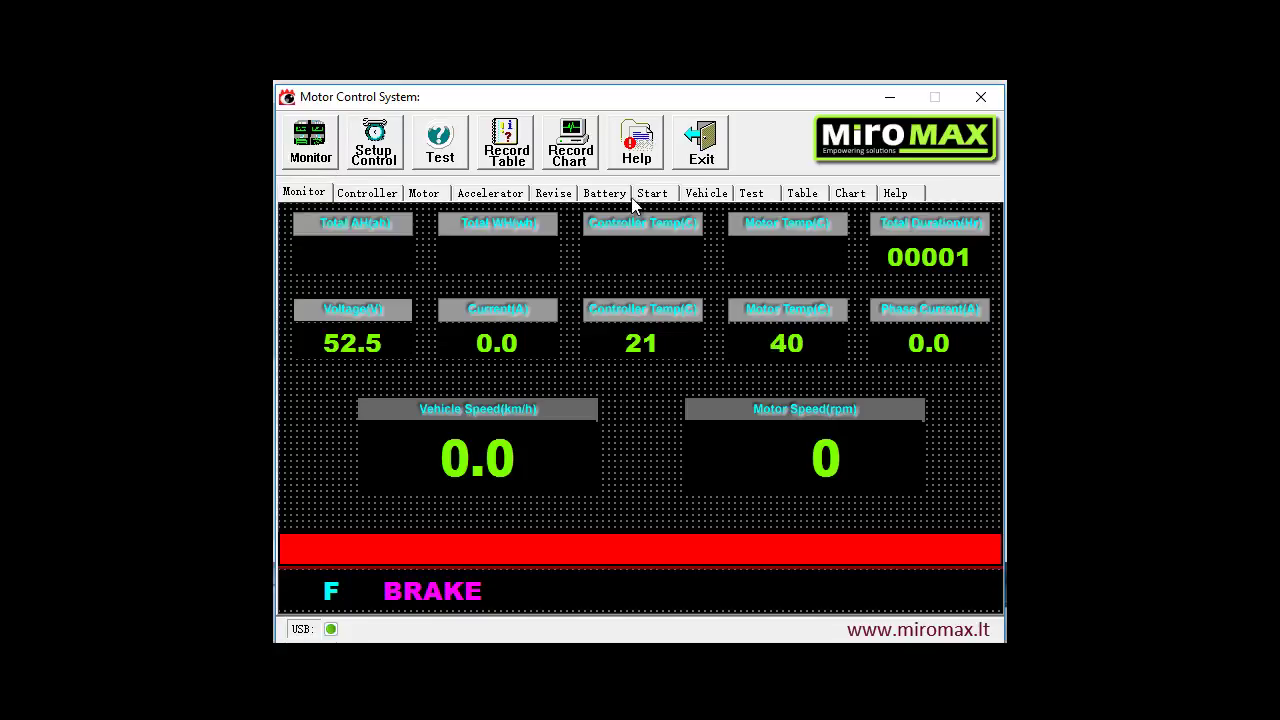
pyautogui.click(648, 197)
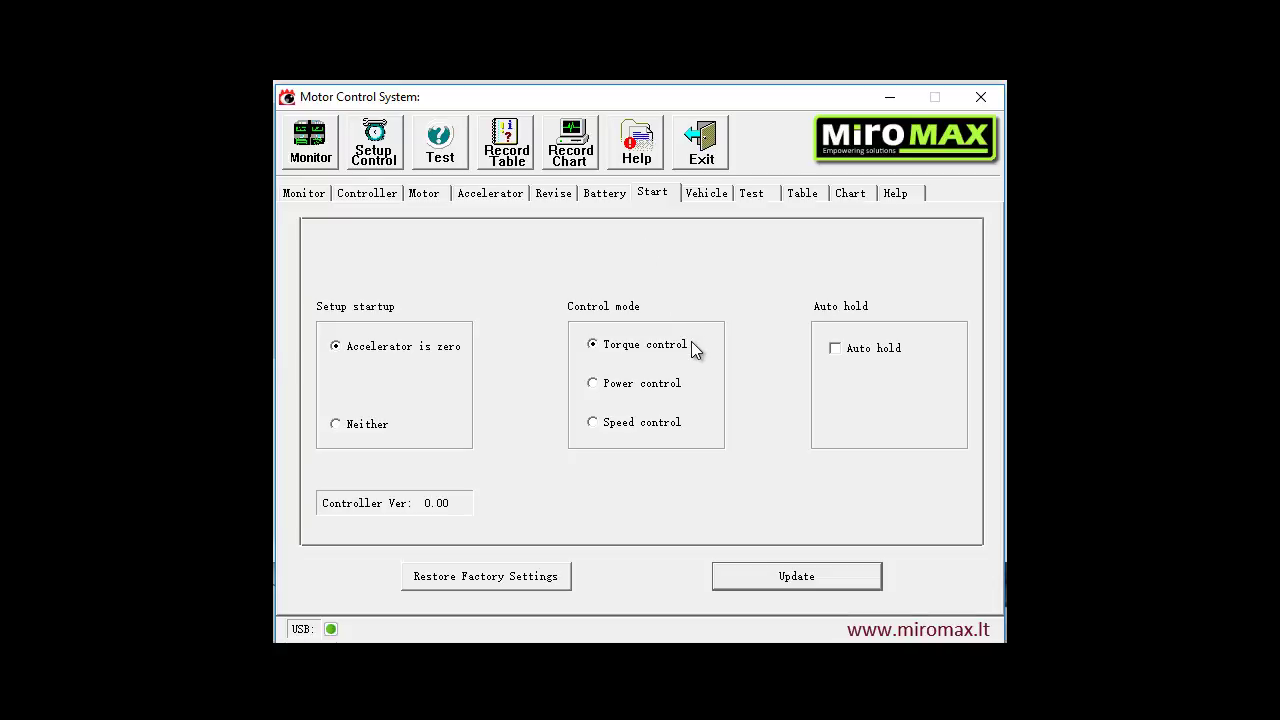
pyautogui.click(607, 383)
pyautogui.click(600, 423)
pyautogui.click(631, 421)
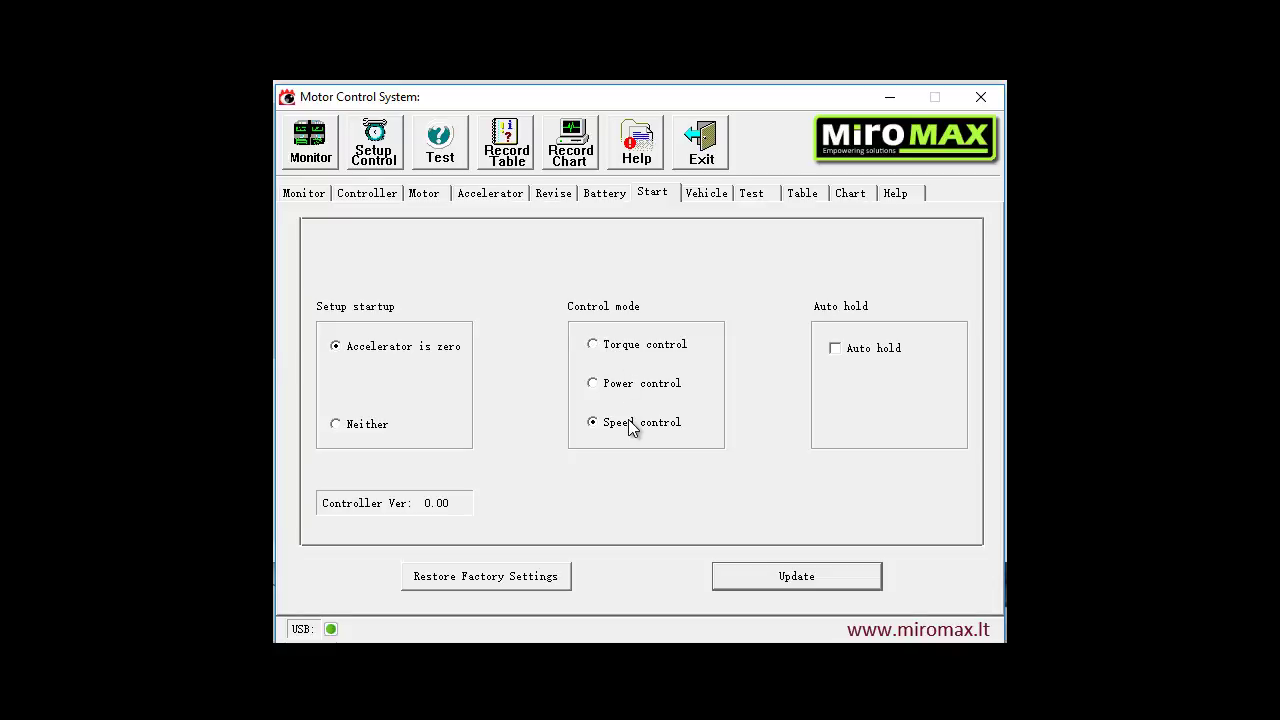
# Write the Speed control setting to the controller, repeating the update several times and dismissing each message
pyautogui.click(777, 583)
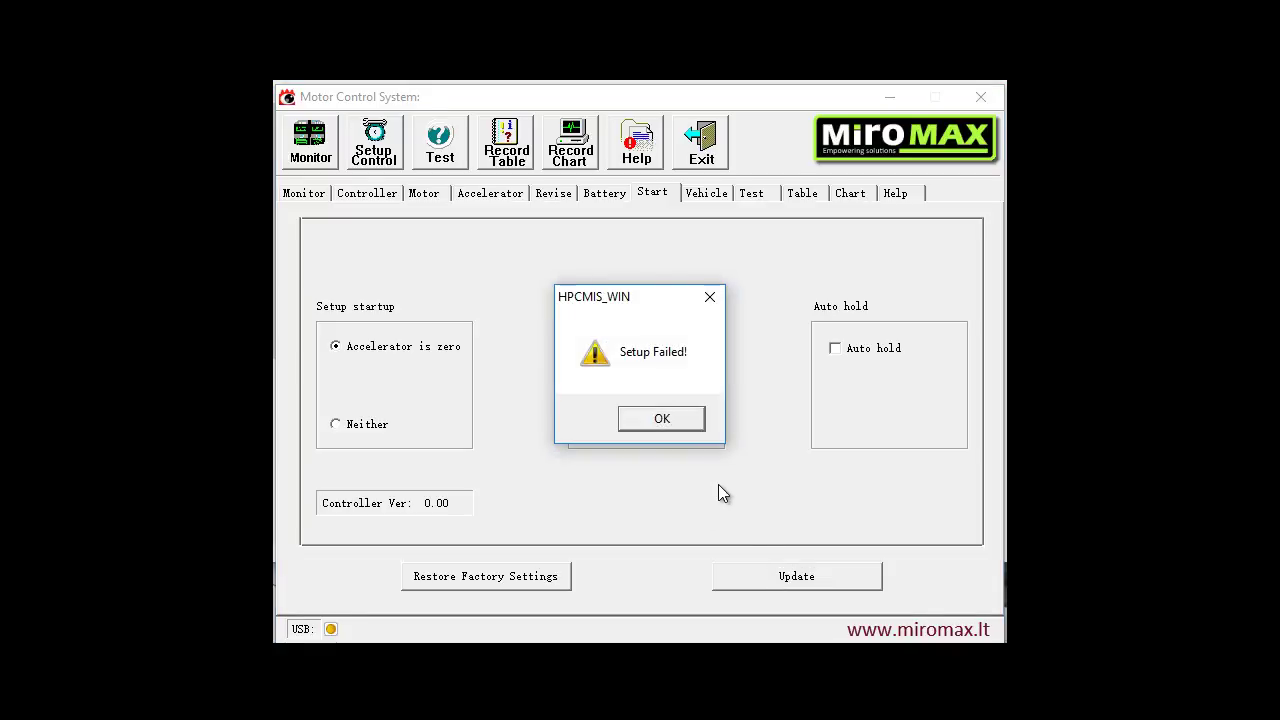
pyautogui.click(688, 427)
pyautogui.click(791, 581)
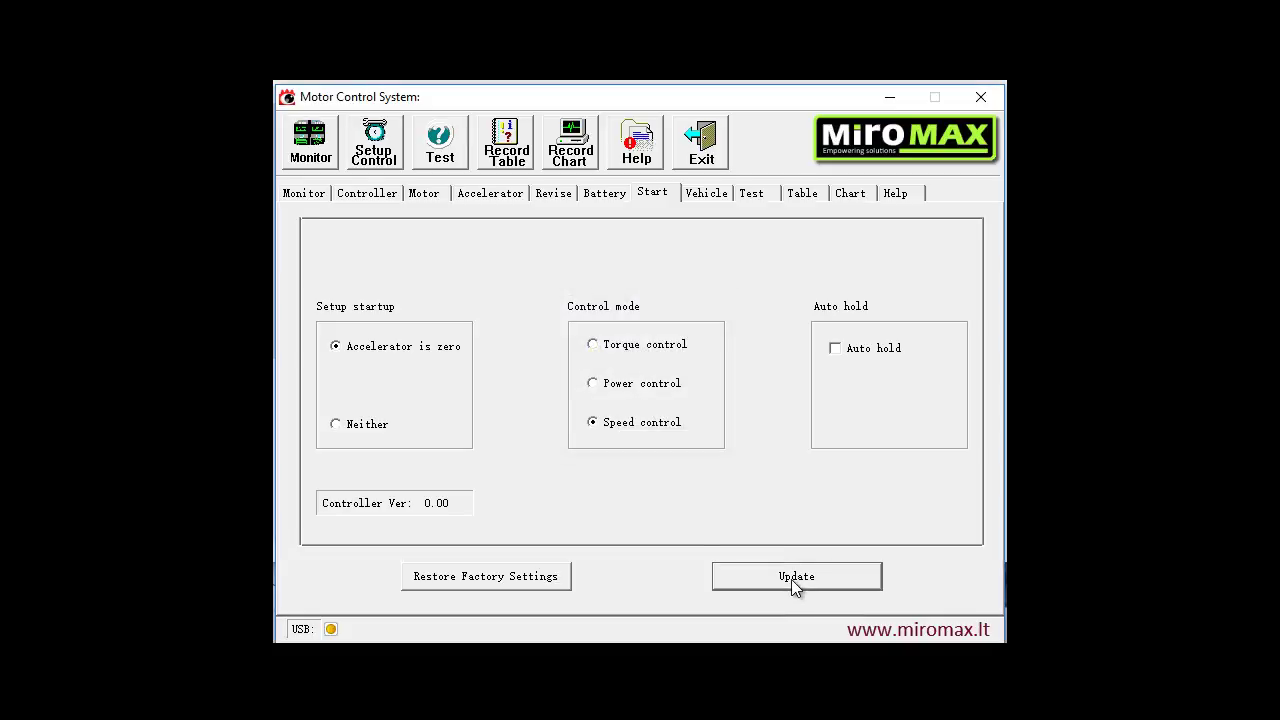
pyautogui.click(691, 435)
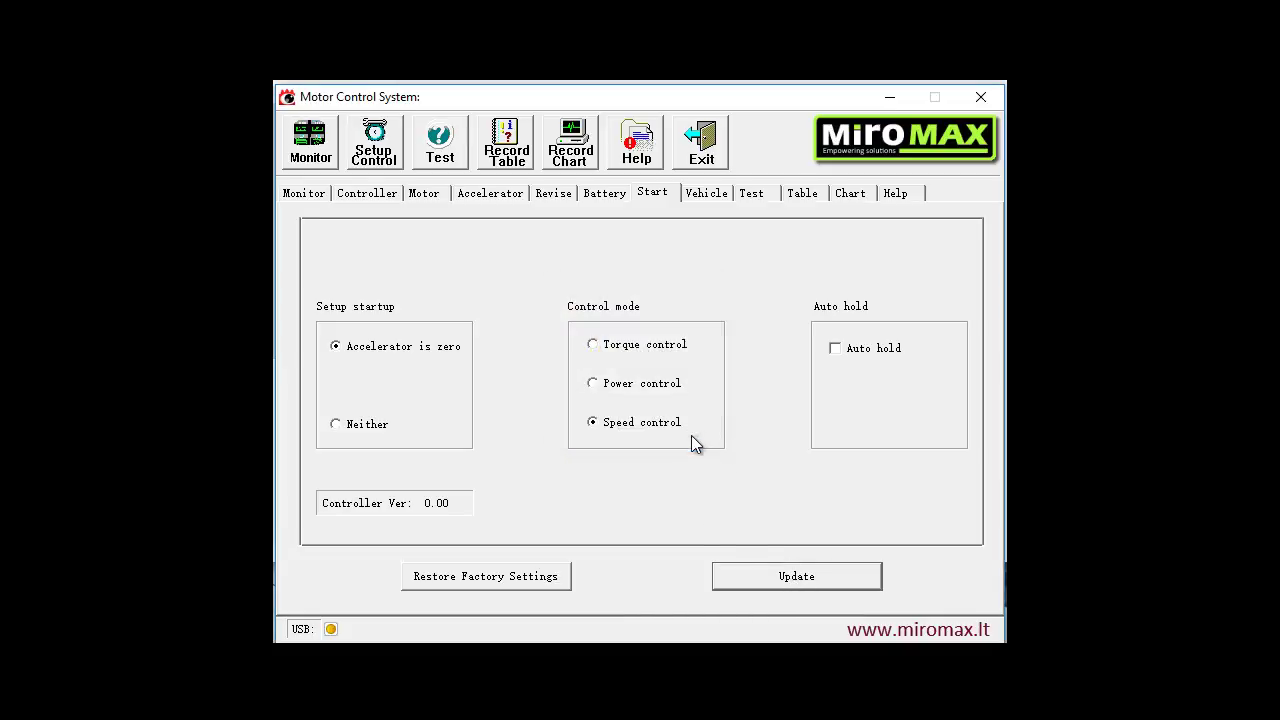
pyautogui.click(754, 576)
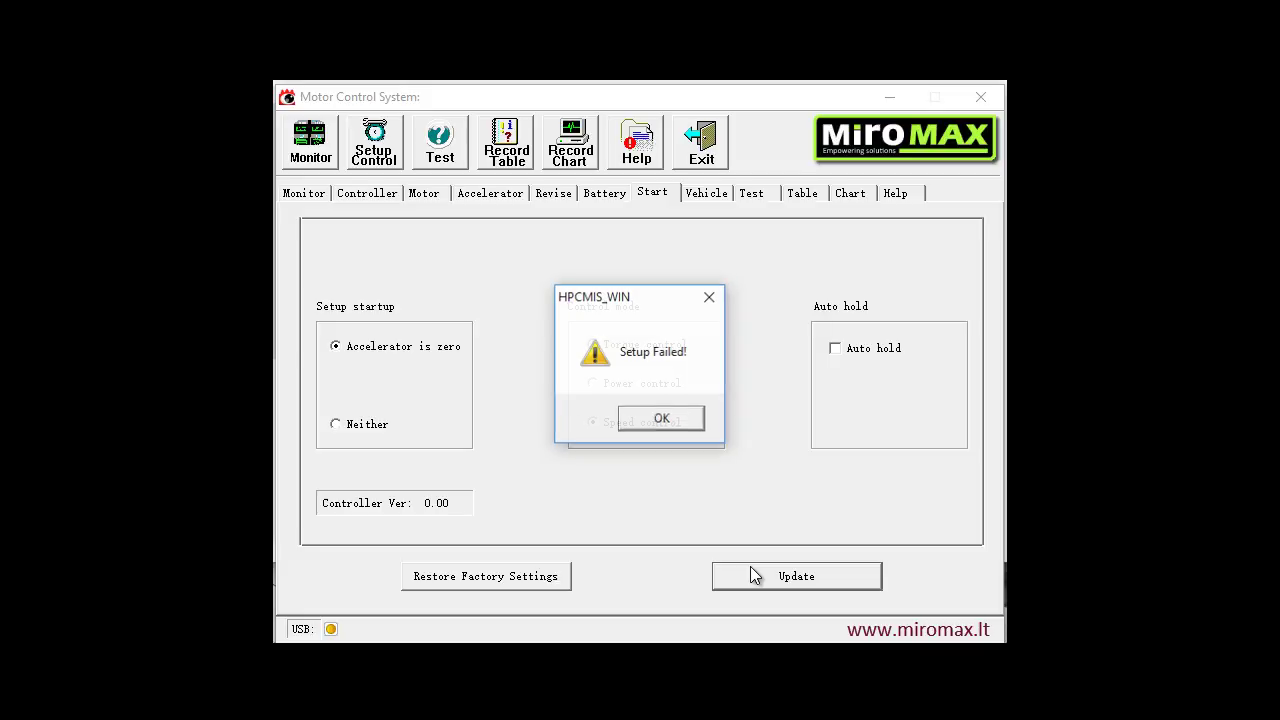
pyautogui.click(663, 422)
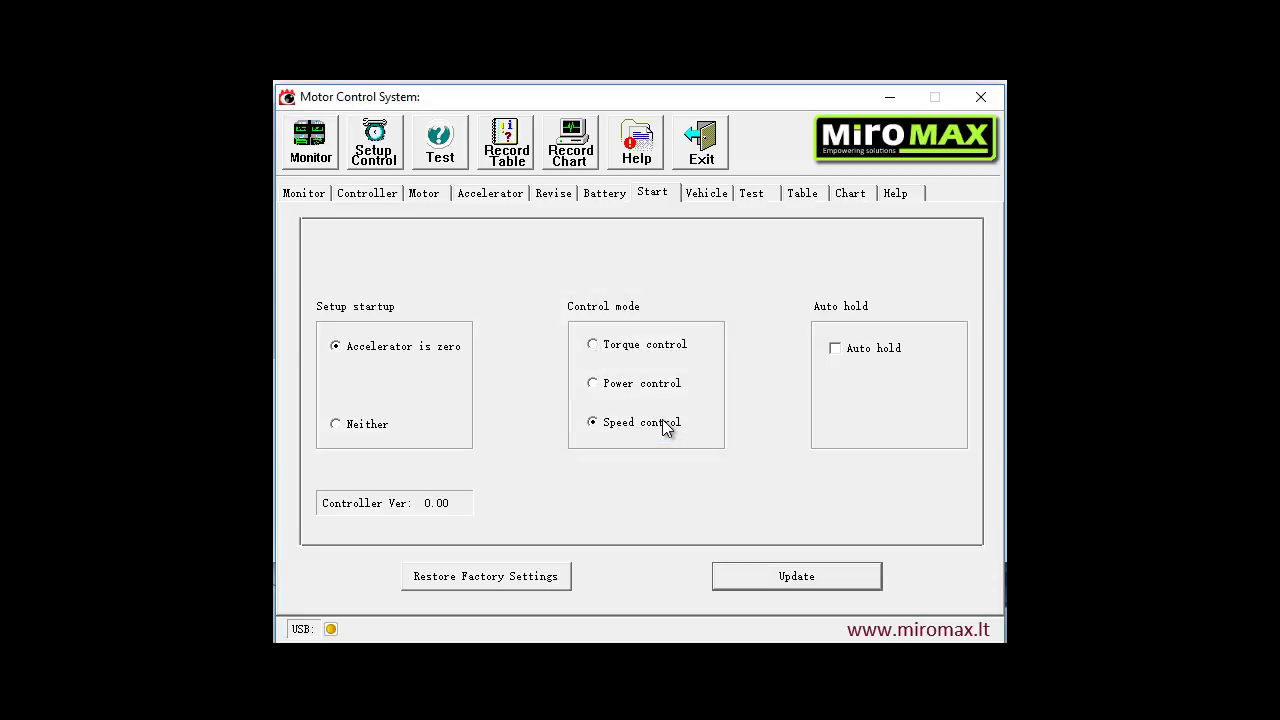
pyautogui.click(803, 574)
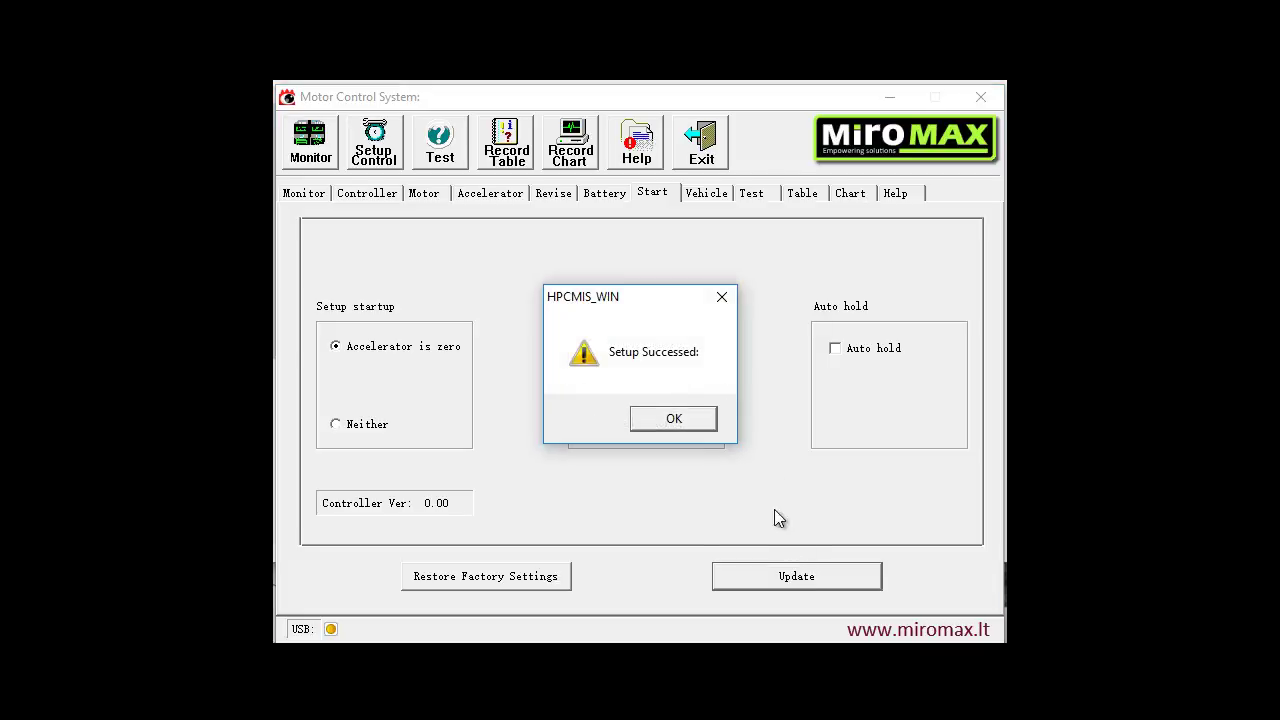
pyautogui.click(684, 422)
pyautogui.click(823, 579)
pyautogui.click(674, 420)
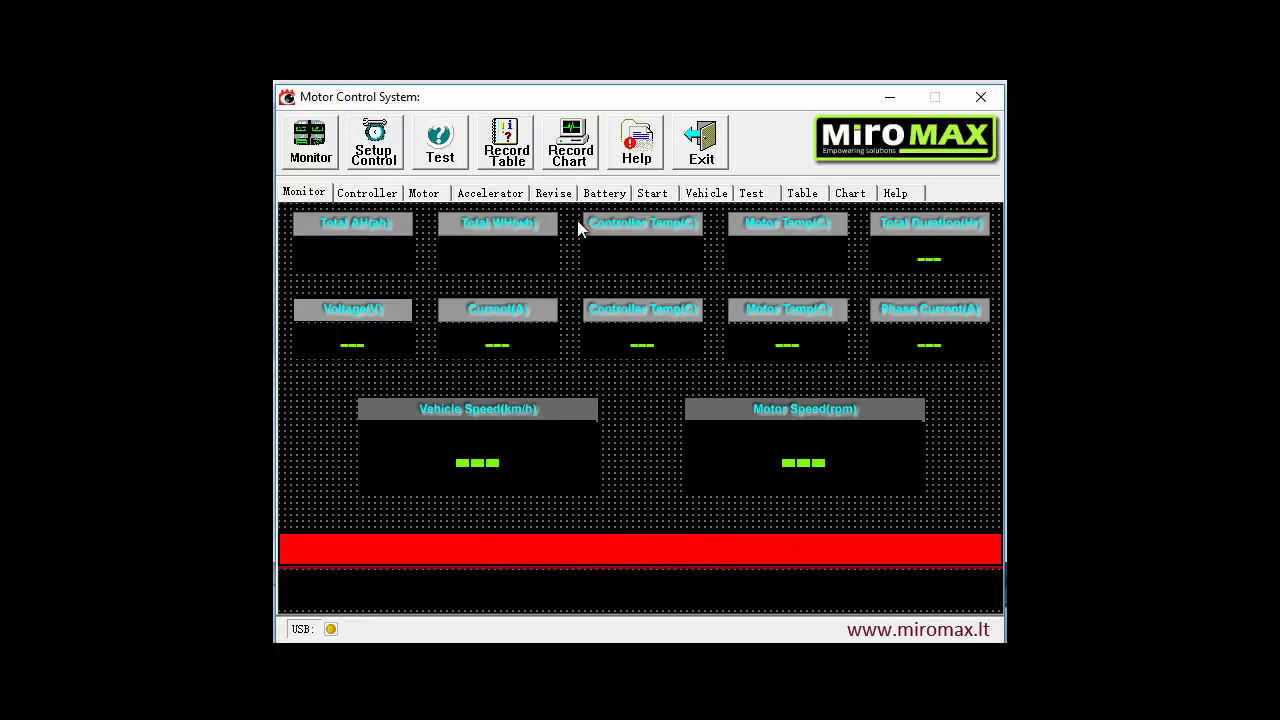
# Review the battery feedback, startup and vehicle settings along with the live monitor read-outs
pyautogui.click(622, 194)
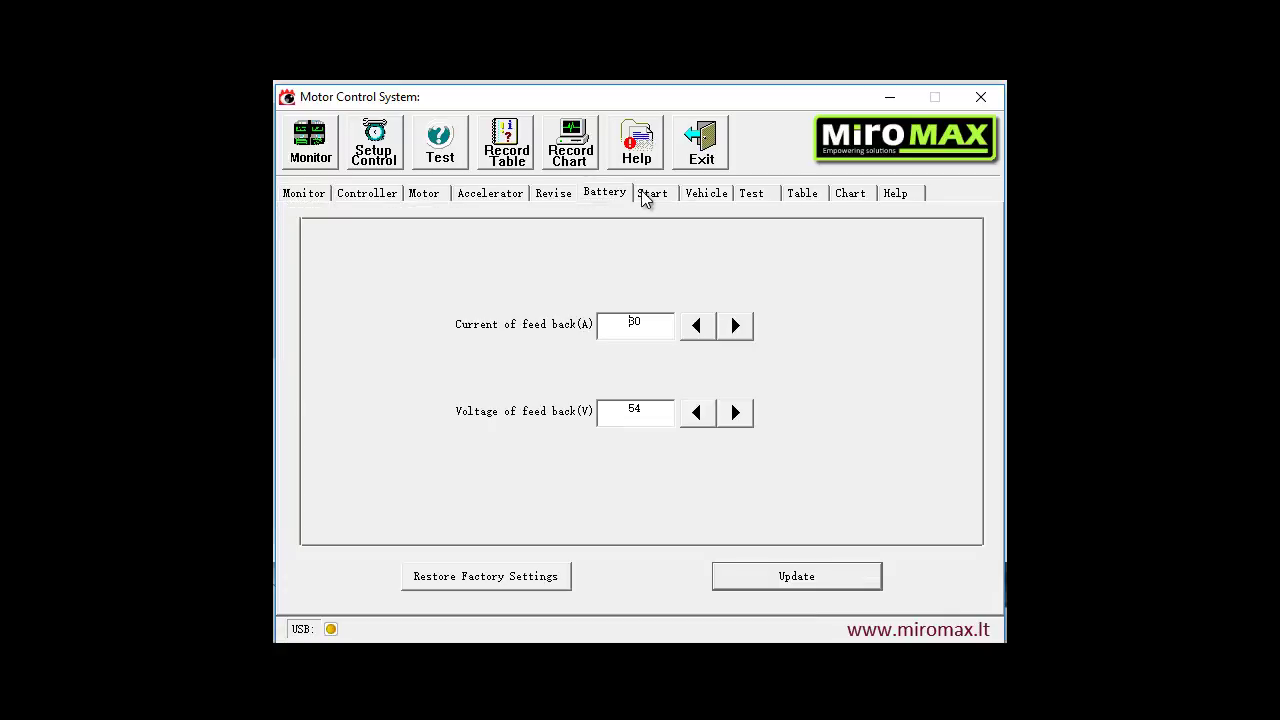
pyautogui.click(645, 196)
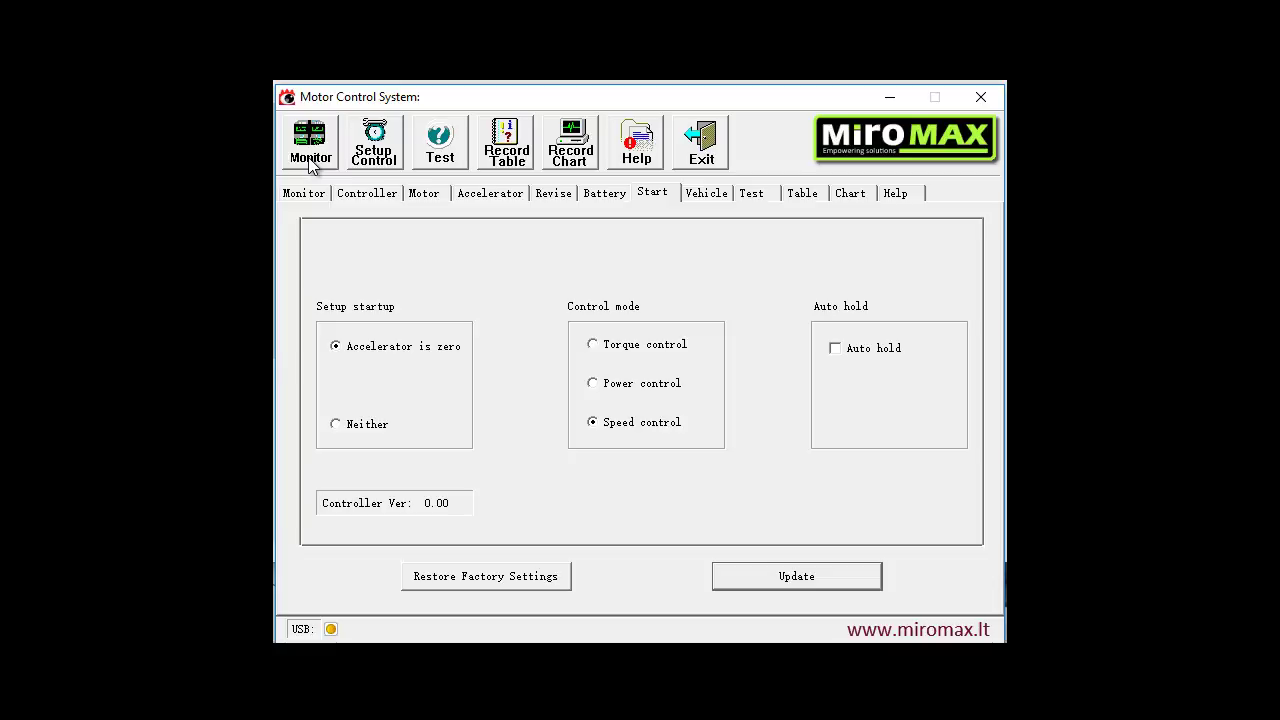
pyautogui.click(310, 150)
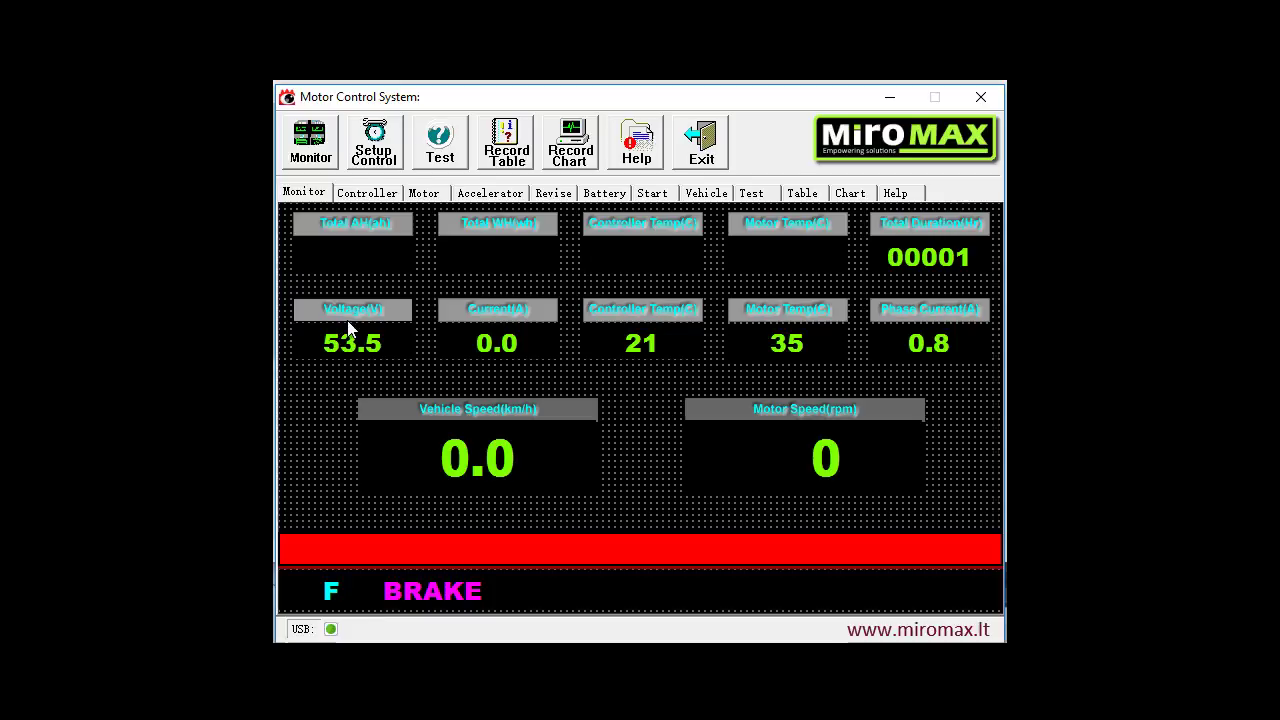
pyautogui.click(651, 193)
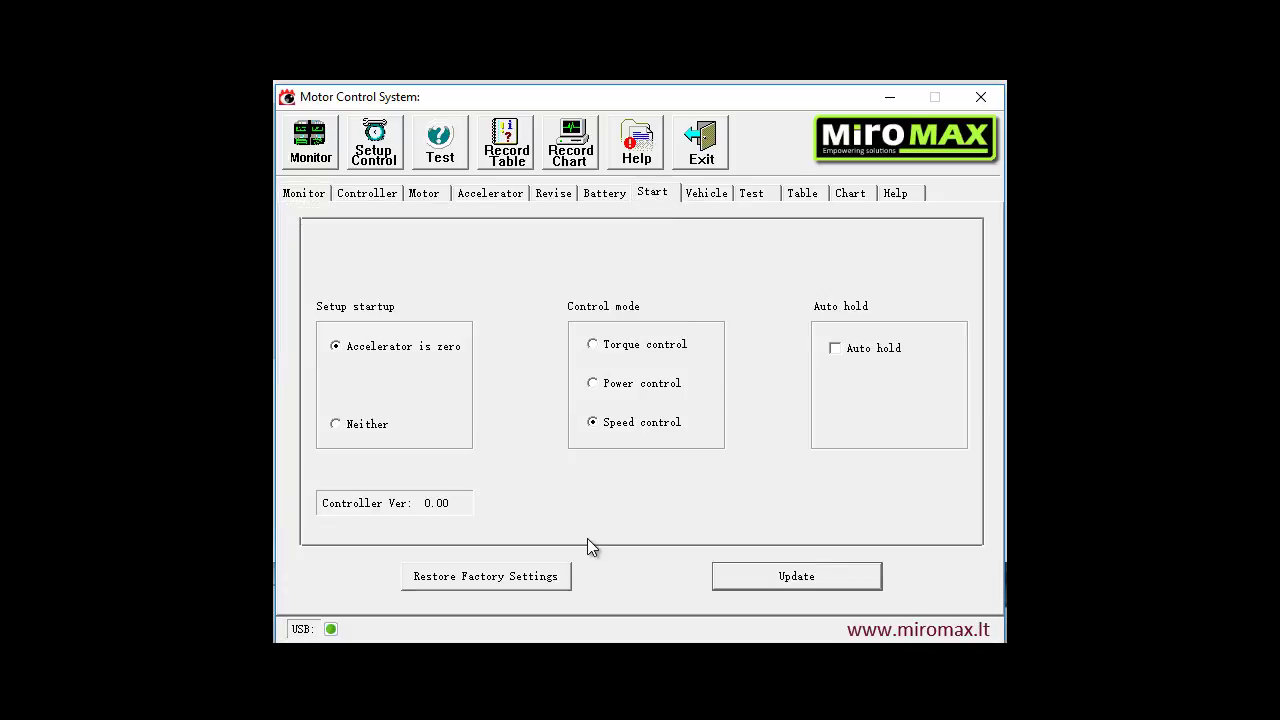
pyautogui.click(717, 198)
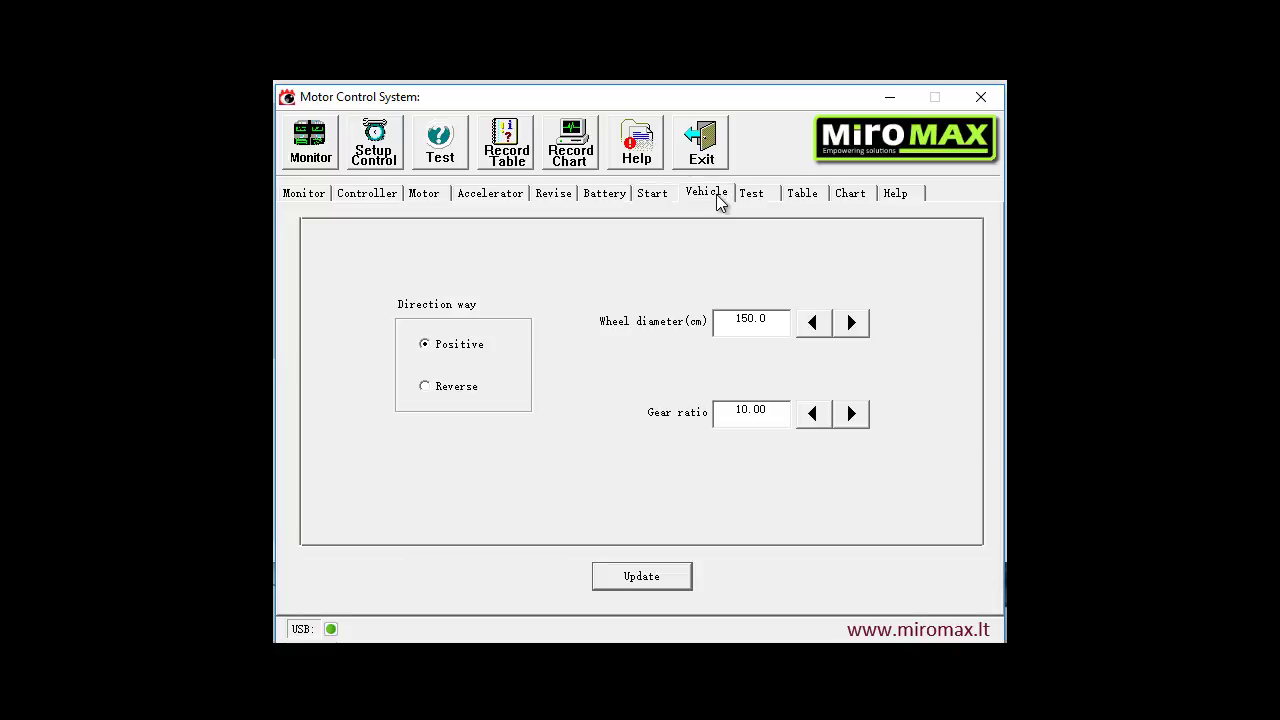
pyautogui.click(655, 195)
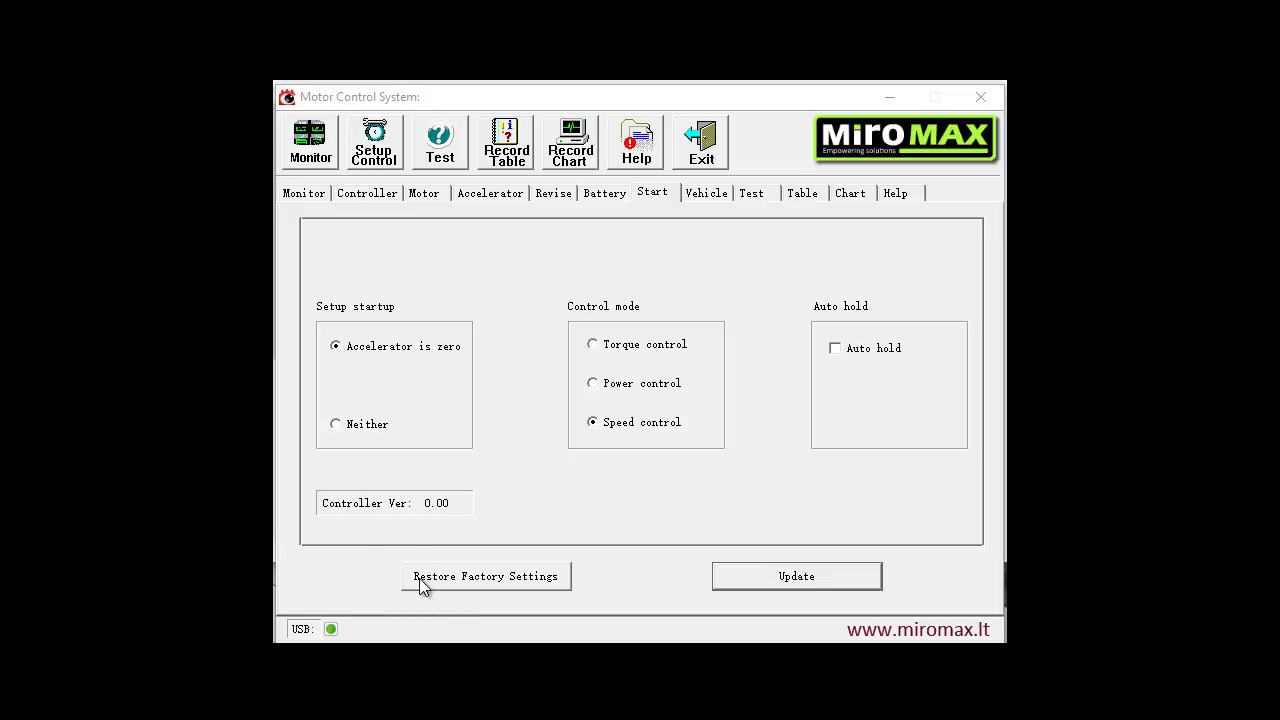
# Try out the alternative control modes and return the setup startup option to Accelerator is zero
pyautogui.click(612, 344)
pyautogui.click(613, 424)
pyautogui.click(609, 388)
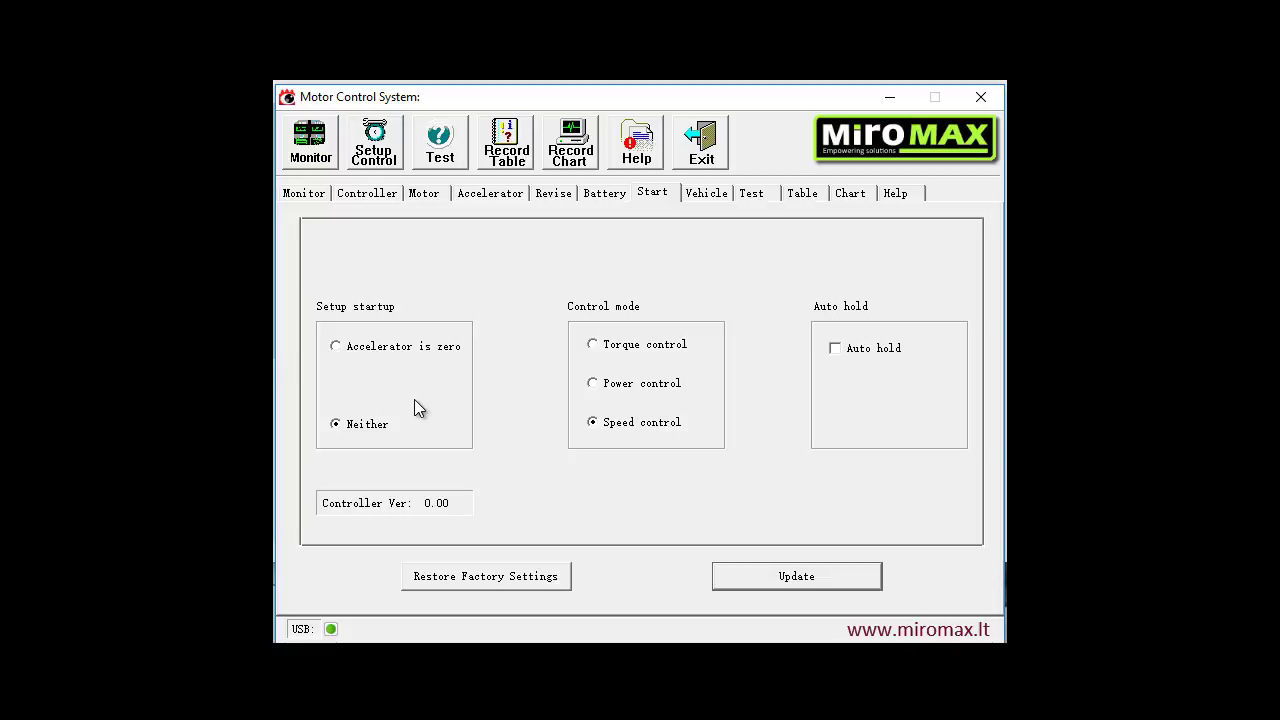
pyautogui.click(385, 348)
# Switch the vehicle's direction way to Reverse and back to Positive
pyautogui.click(703, 196)
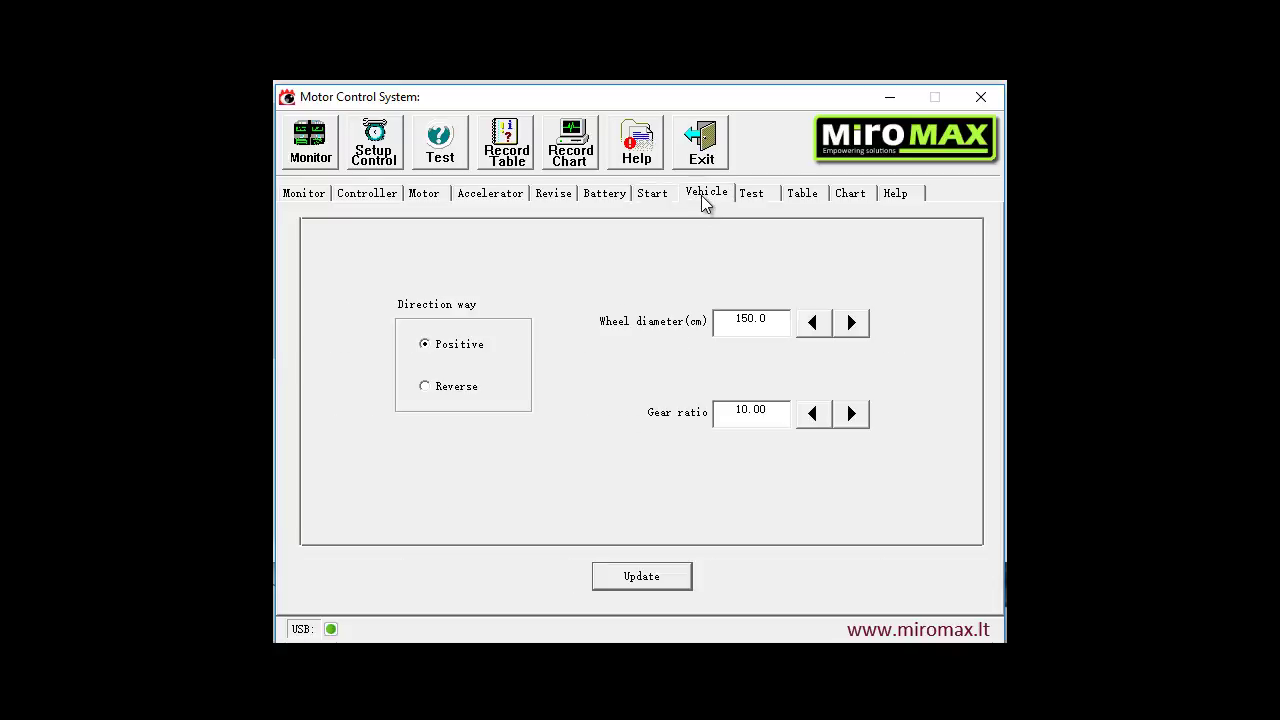
pyautogui.click(722, 330)
pyautogui.click(446, 388)
pyautogui.click(448, 348)
# Examine the wheel diameter setting alongside the live vehicle speed read-out
pyautogui.moveTo(777, 317); pyautogui.dragTo(720, 320)
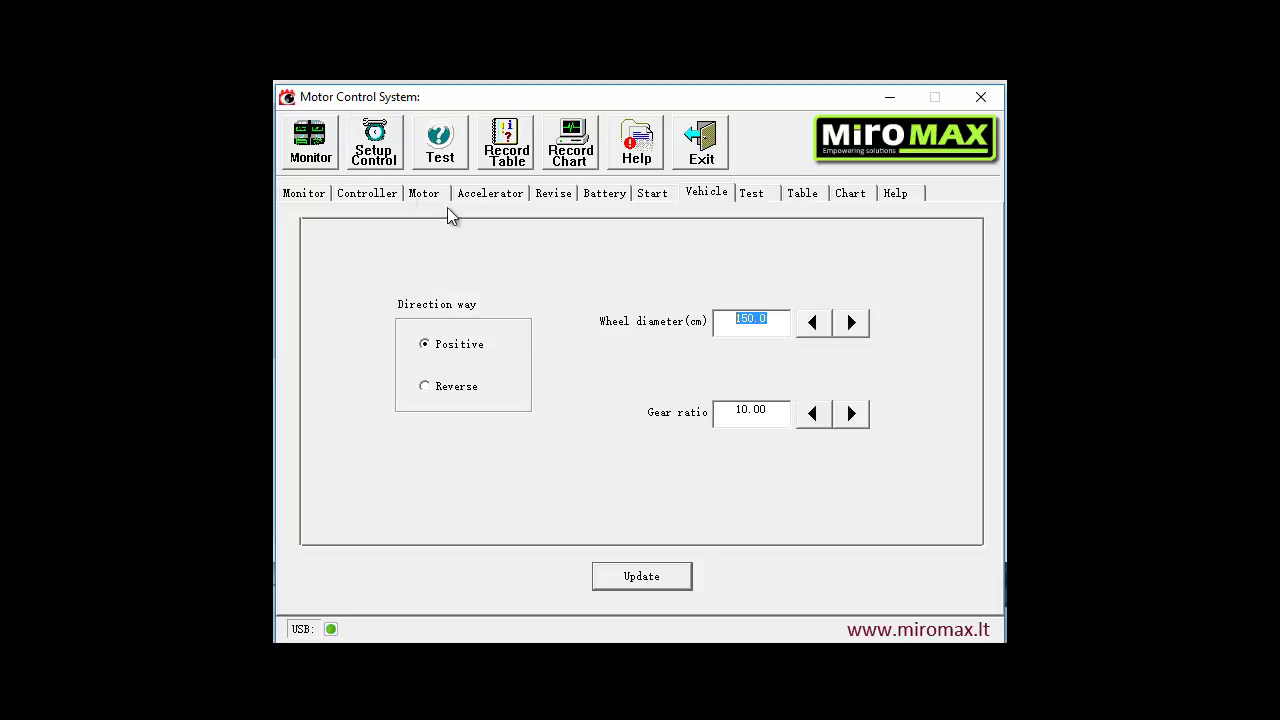
pyautogui.click(312, 142)
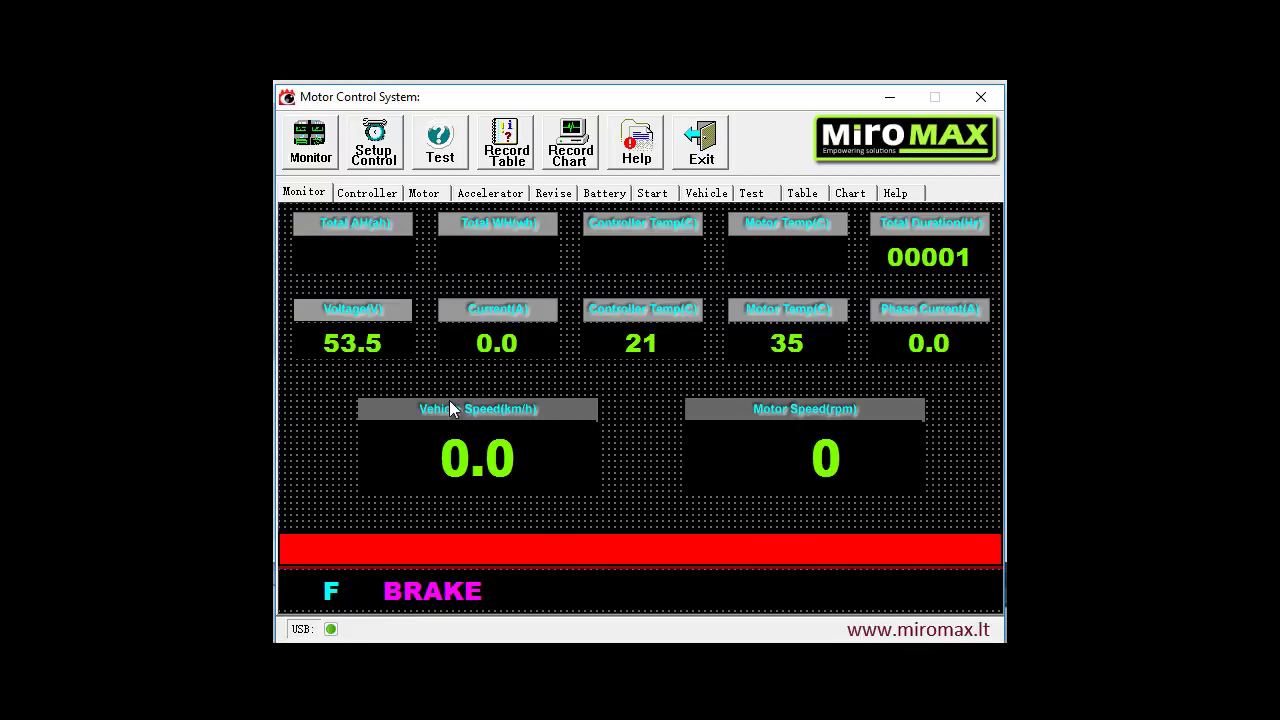
pyautogui.click(710, 193)
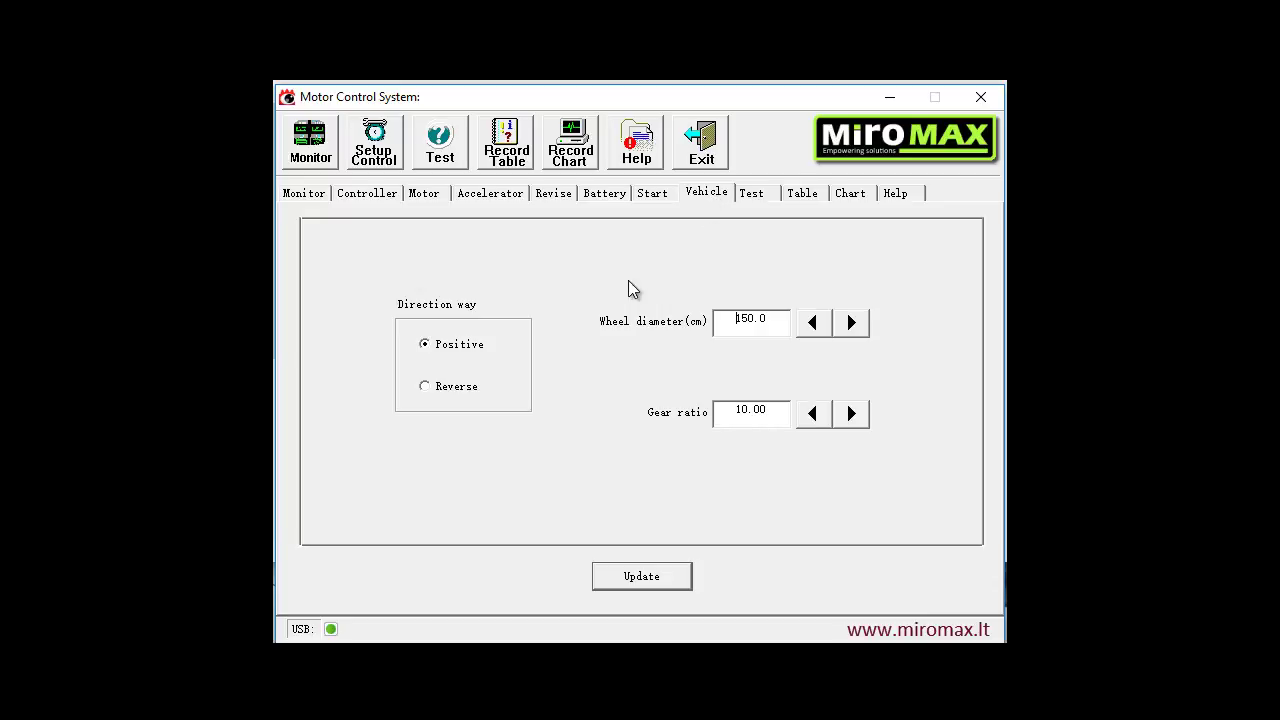
# Examine the battery's feedback current and feedback voltage settings
pyautogui.click(619, 192)
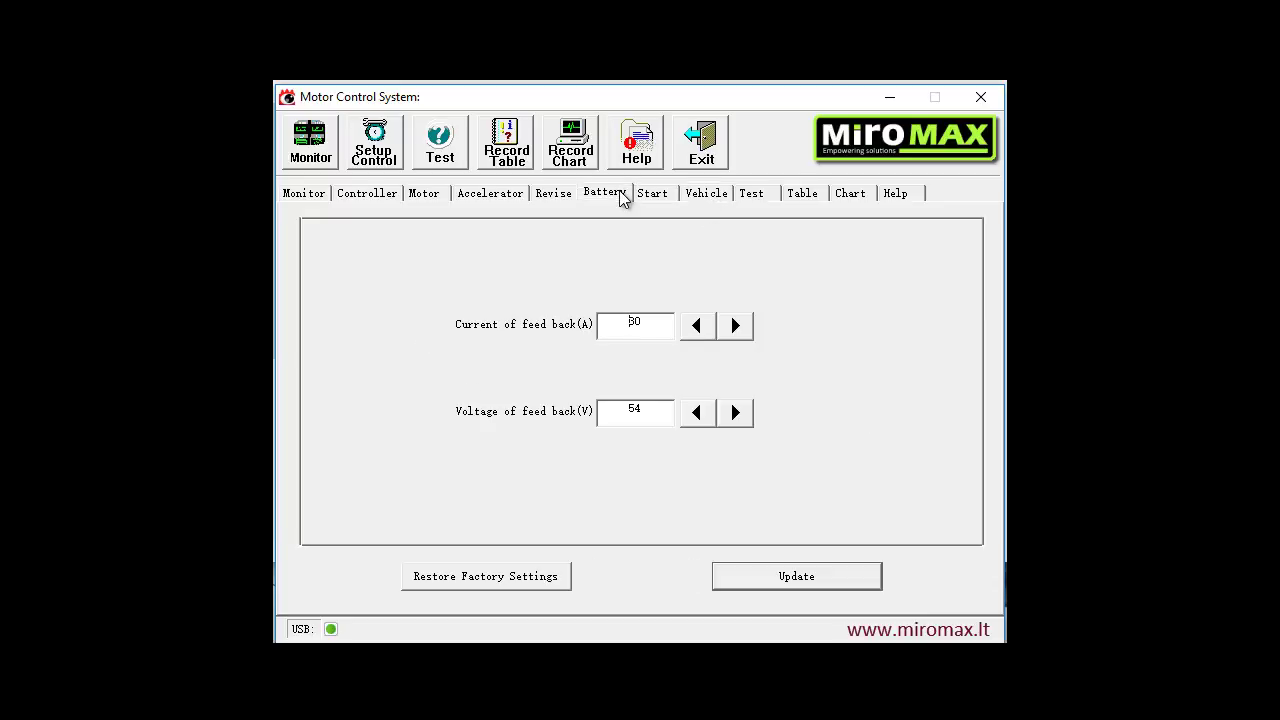
pyautogui.moveTo(650, 323); pyautogui.dragTo(627, 318)
pyautogui.click(663, 410)
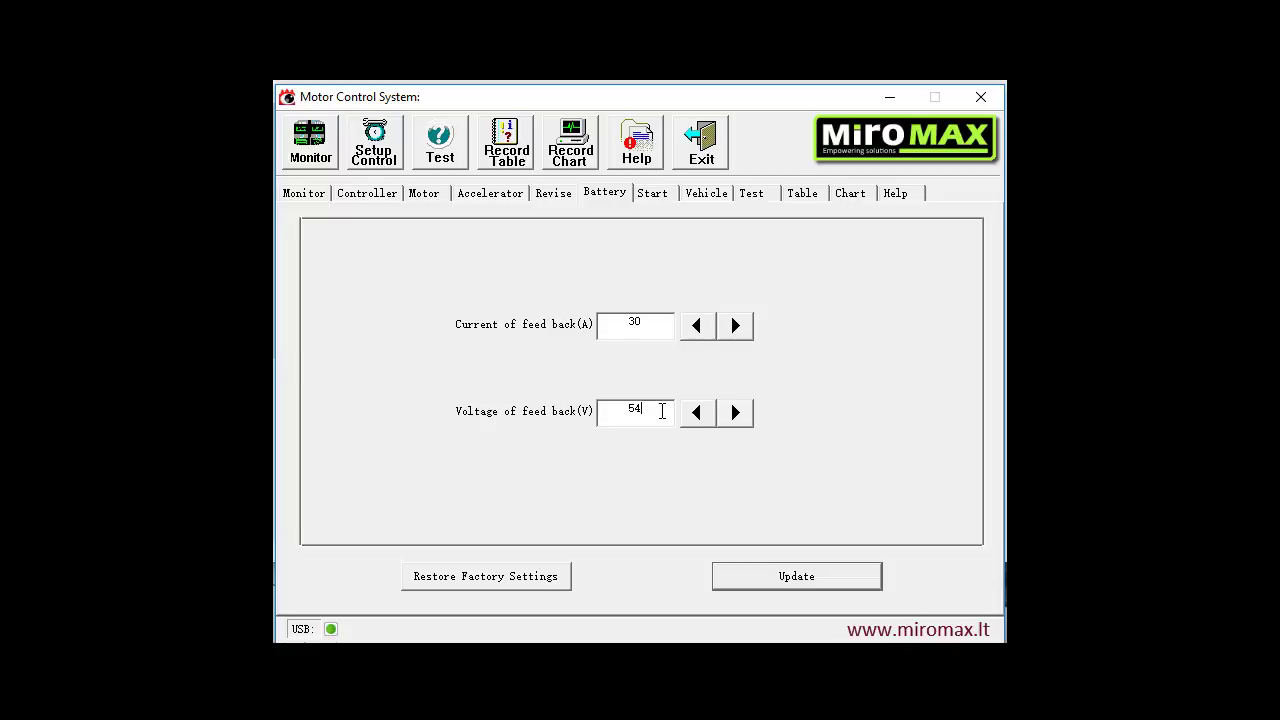
pyautogui.click(647, 323)
pyautogui.moveTo(644, 322); pyautogui.dragTo(628, 321)
pyautogui.click(651, 410)
# Look over the current and voltage revision values, preview the resistance accelerator types, and select Hall as the accelerator type
pyautogui.click(567, 195)
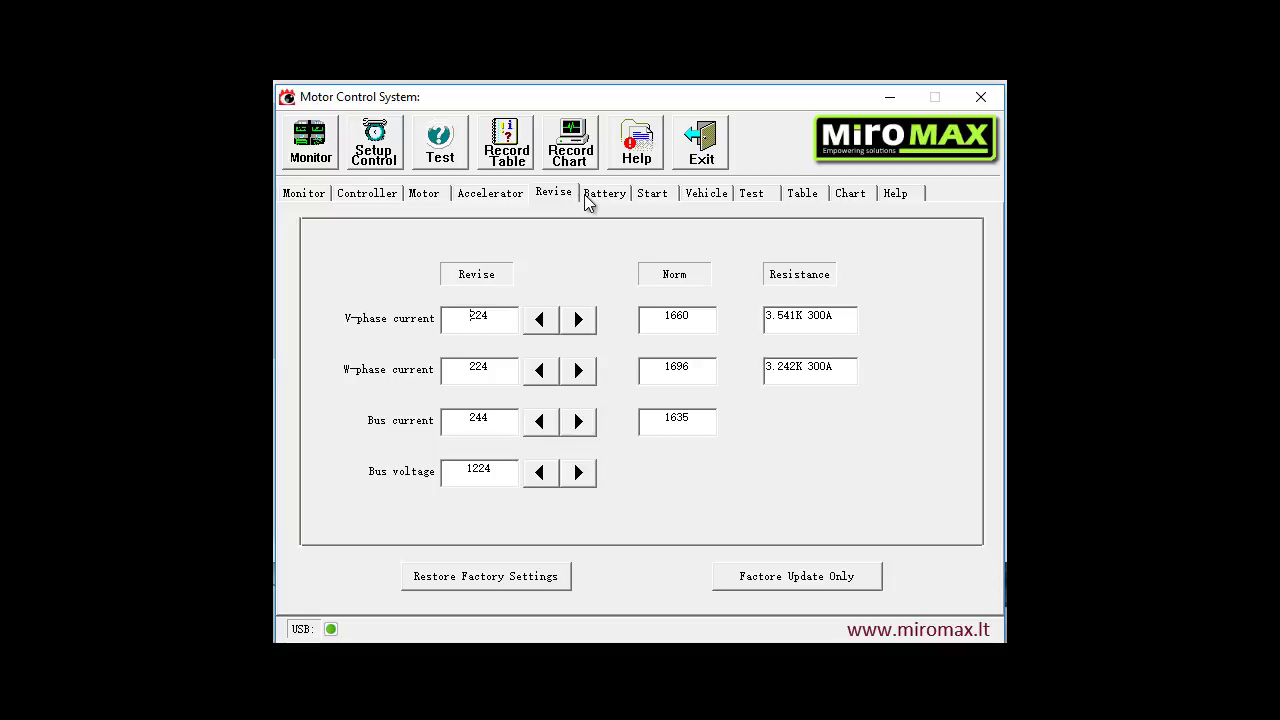
pyautogui.click(500, 196)
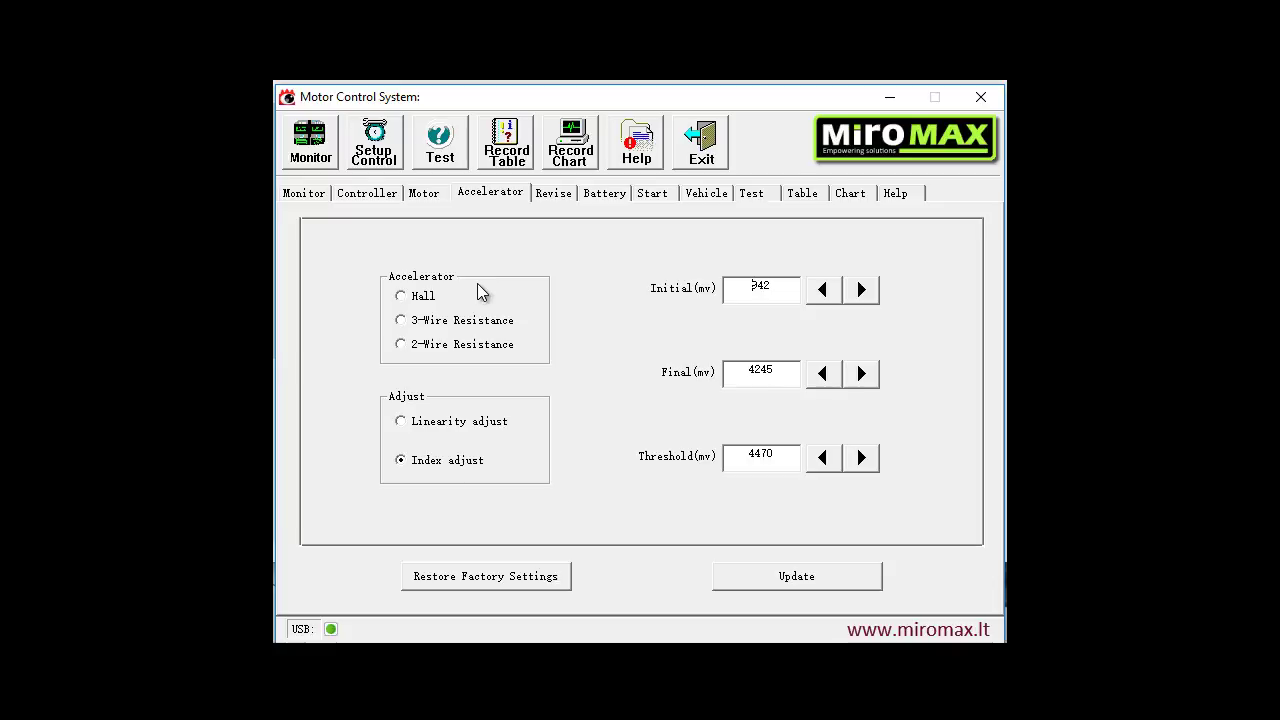
pyautogui.click(422, 295)
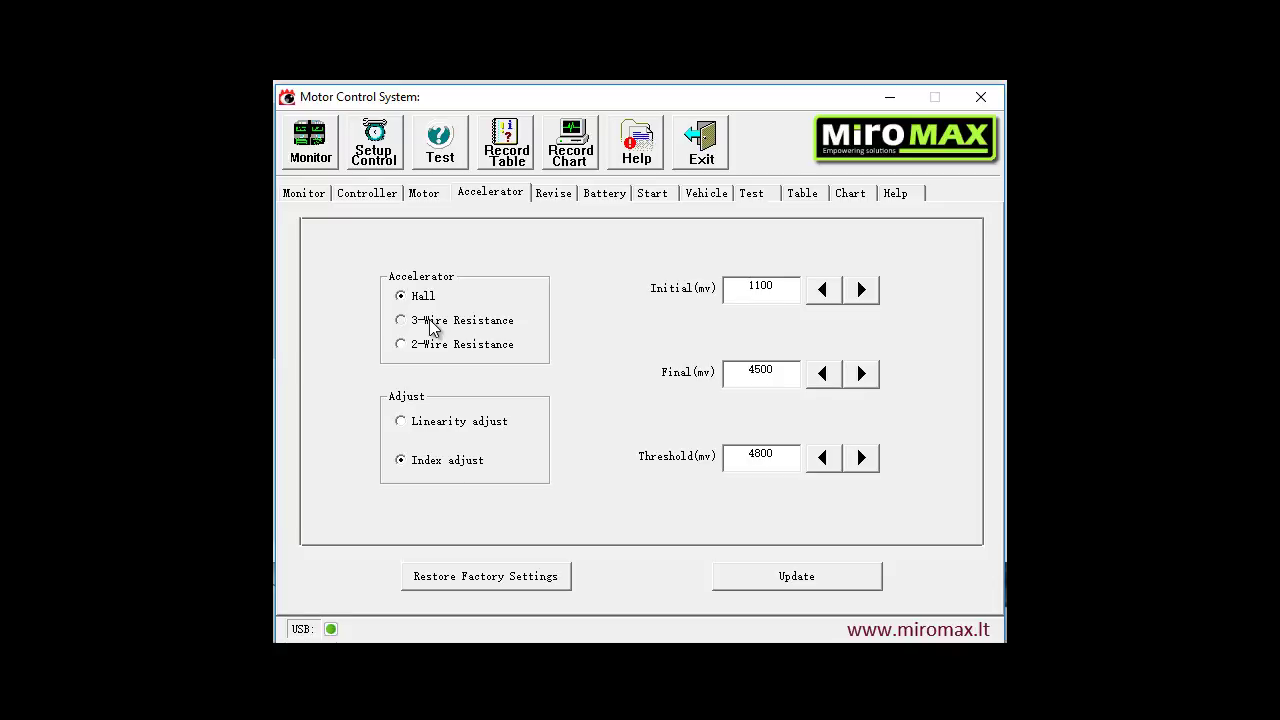
pyautogui.click(430, 322)
pyautogui.click(428, 345)
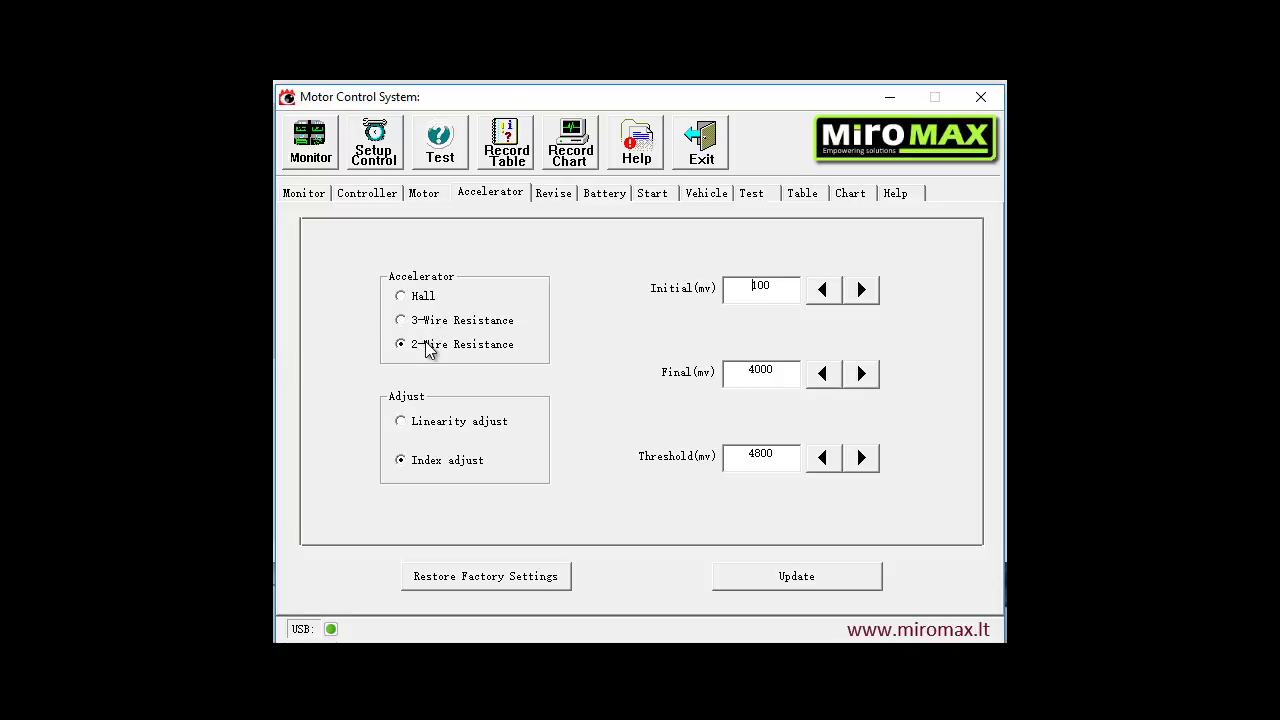
pyautogui.click(402, 296)
# Switch the accelerator adjustment between Linearity adjust and Index adjust
pyautogui.click(401, 422)
pyautogui.click(401, 460)
pyautogui.click(505, 424)
# Examine the accelerator's Initial, Final and Threshold millivolt settings
pyautogui.doubleClick(789, 287)
pyautogui.doubleClick(787, 372)
pyautogui.click(765, 373)
pyautogui.doubleClick(755, 291)
pyautogui.doubleClick(774, 375)
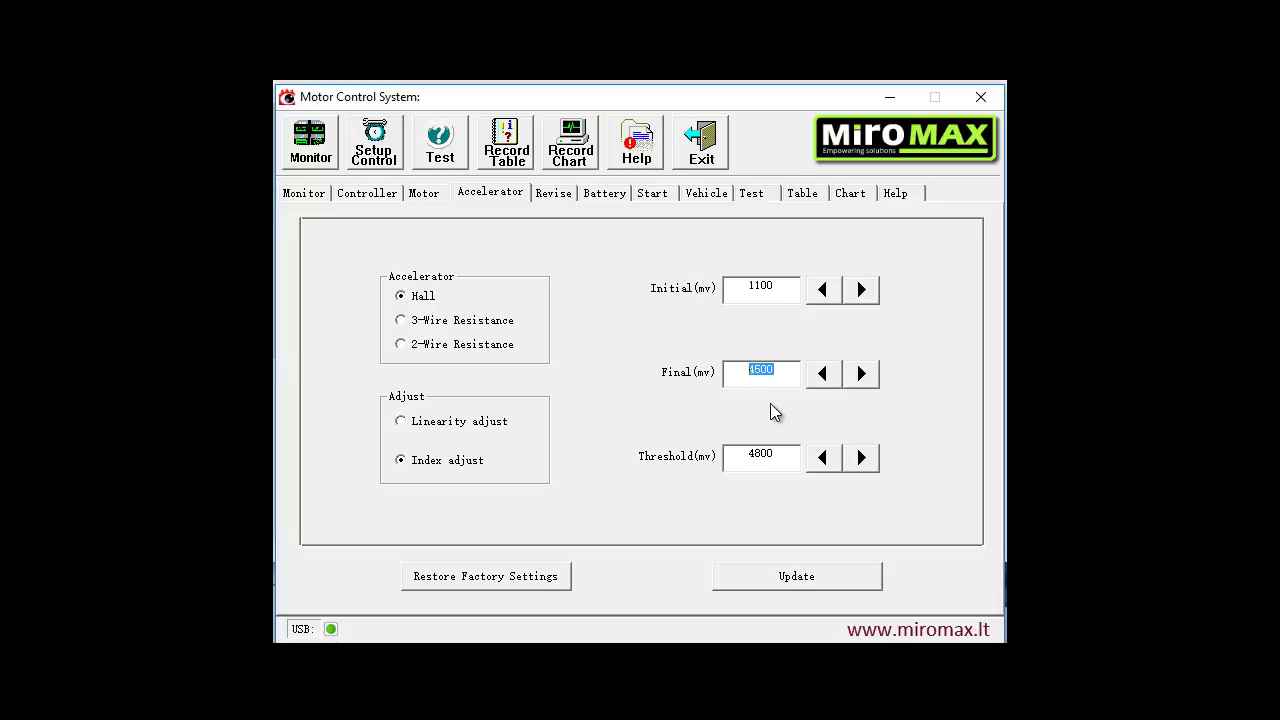
pyautogui.click(782, 455)
pyautogui.moveTo(782, 455); pyautogui.dragTo(743, 452)
# Examine the motor's pole pairs and temperature limit settings
pyautogui.click(424, 193)
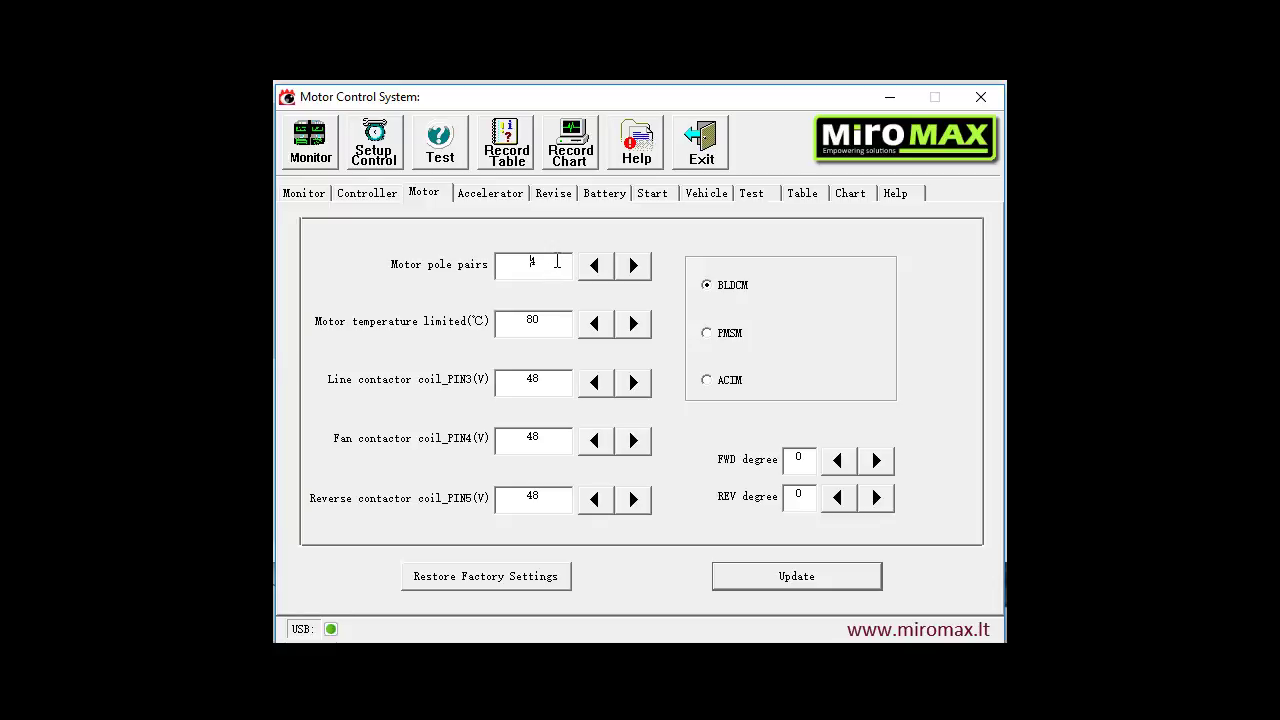
pyautogui.doubleClick(527, 262)
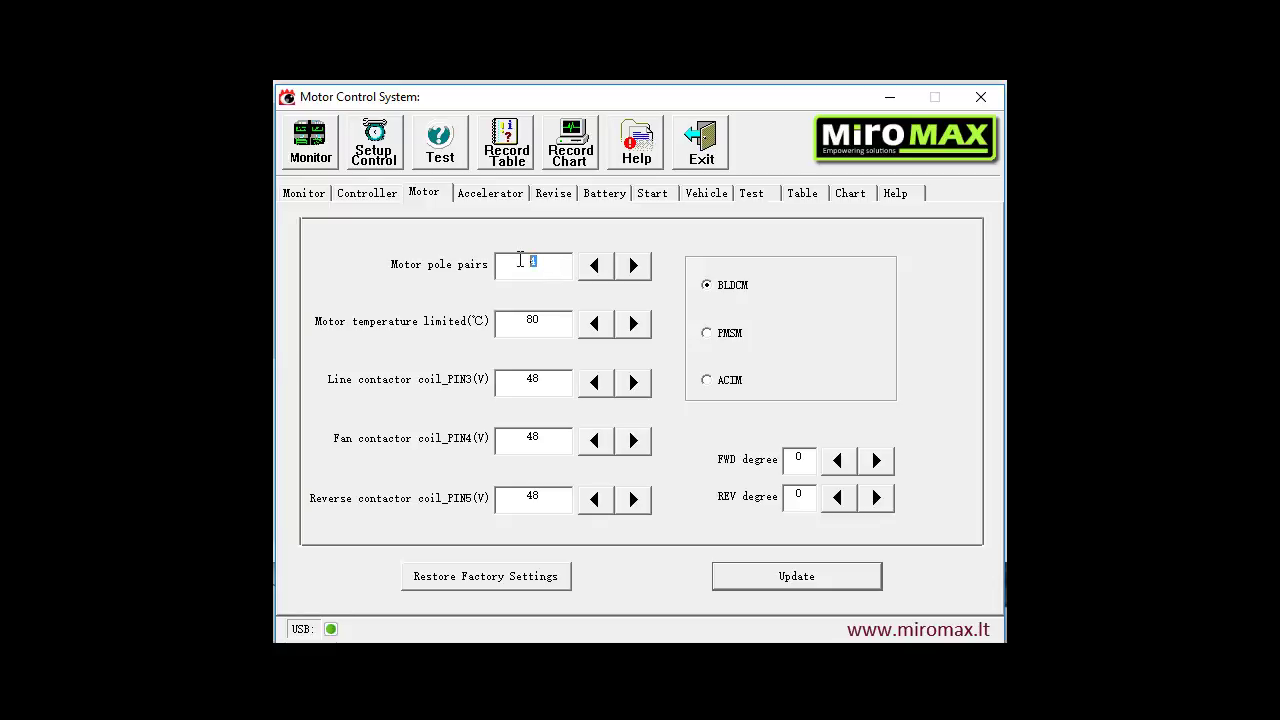
pyautogui.doubleClick(549, 324)
# Check the live monitor and vehicle settings again and open the controller's step-by-step test checks
pyautogui.click(311, 142)
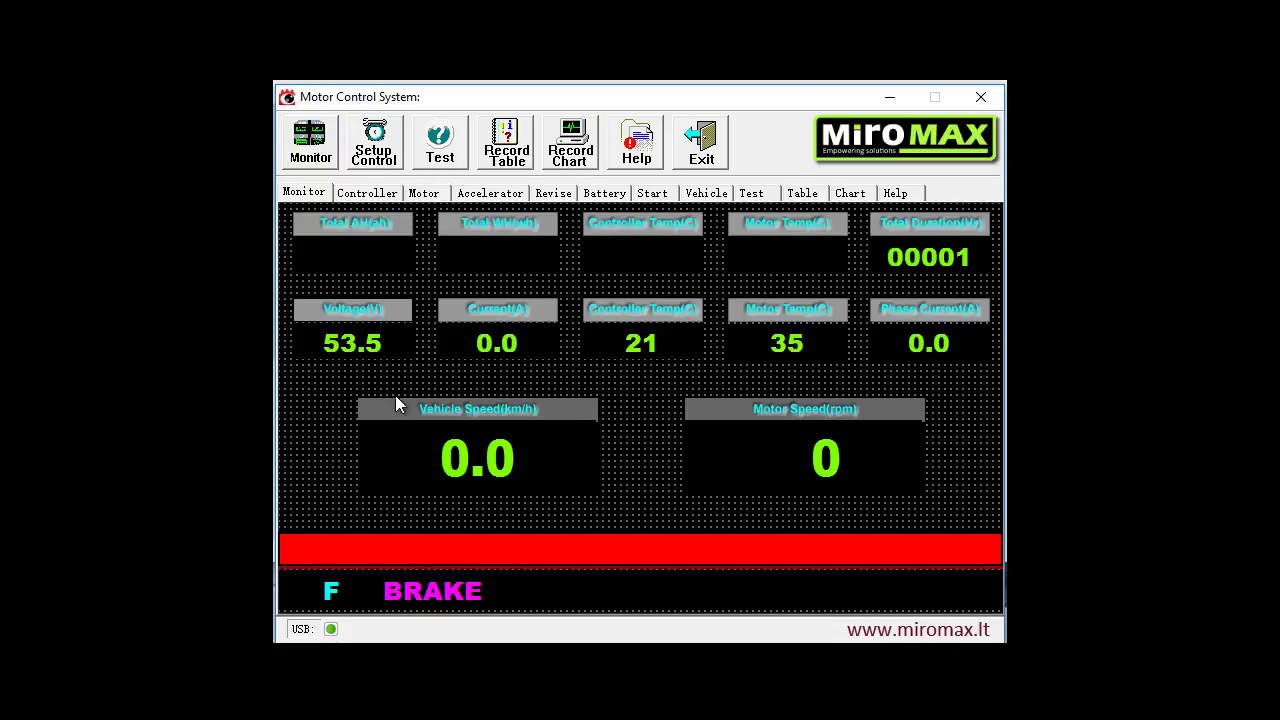
pyautogui.click(718, 193)
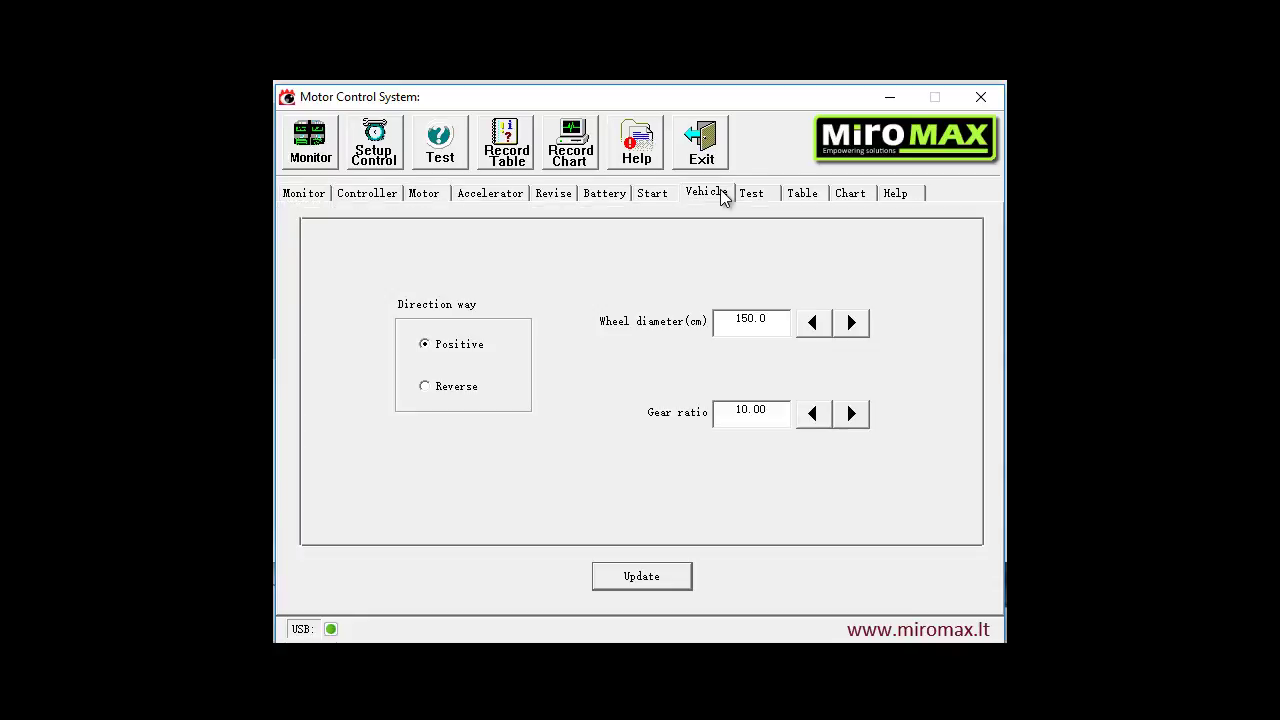
pyautogui.click(748, 196)
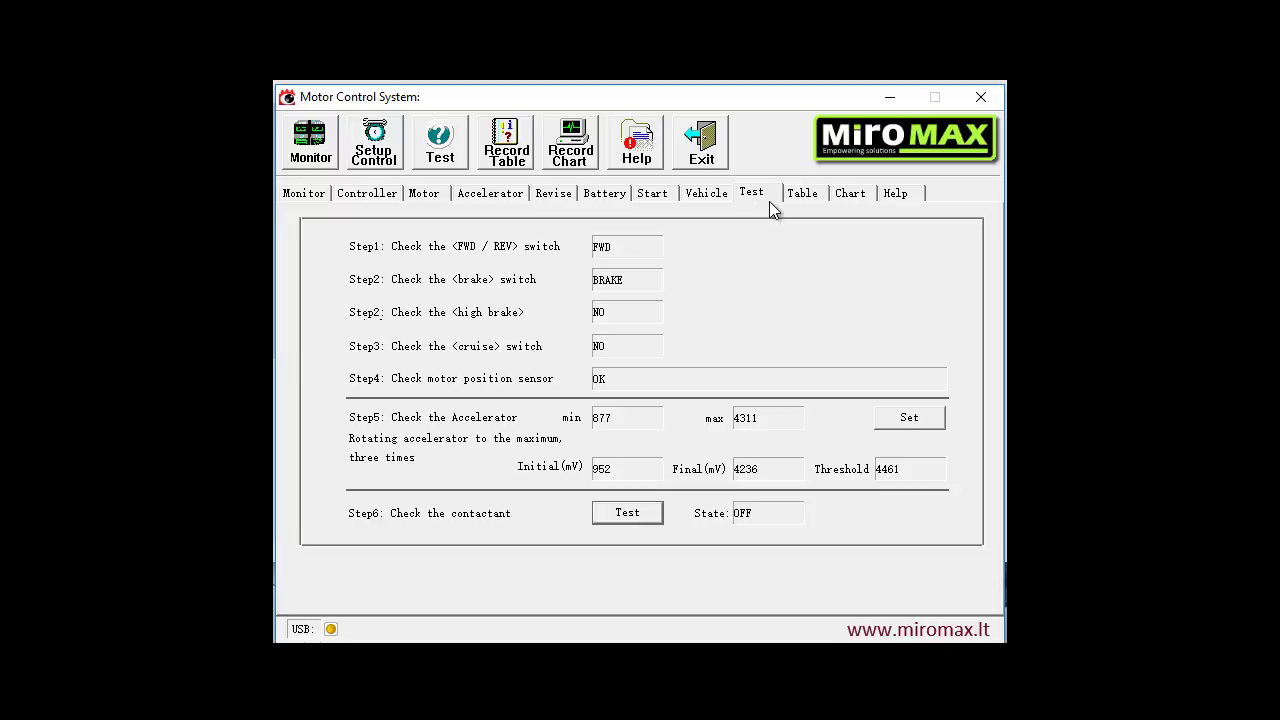
# Review the vehicle and controller settings again and examine the motor's temperature limit
pyautogui.click(721, 202)
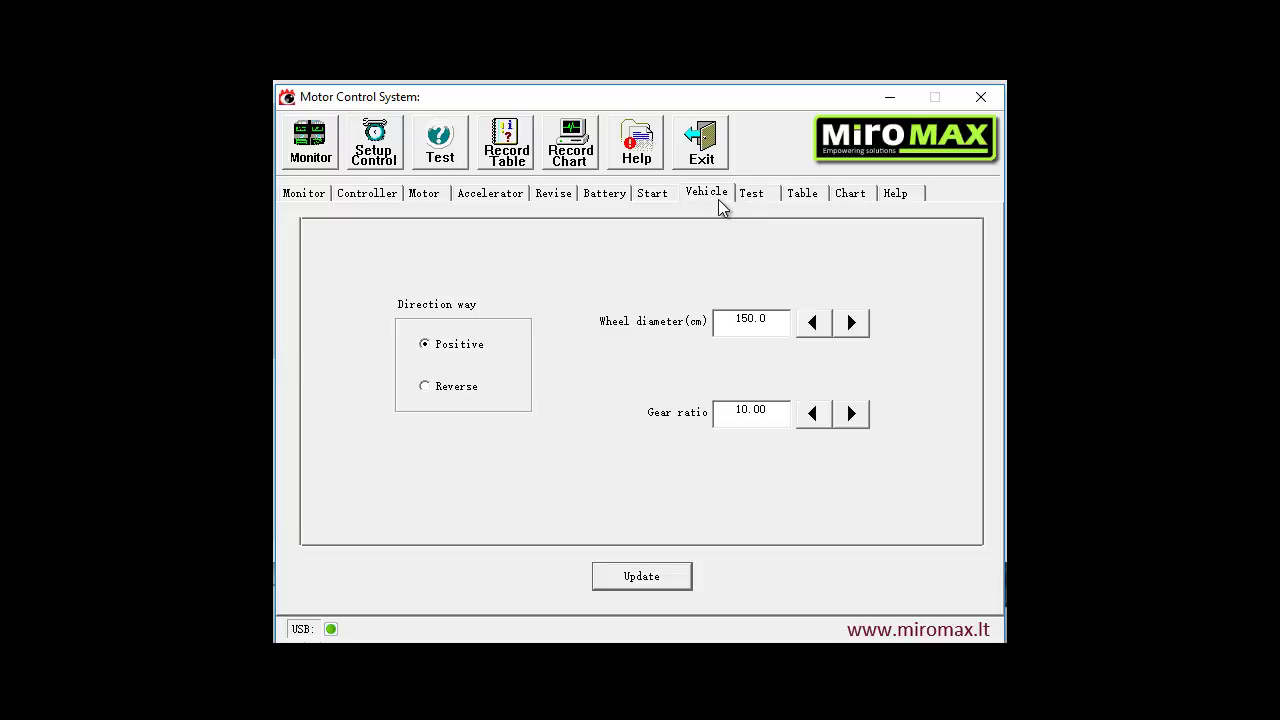
pyautogui.click(366, 196)
pyautogui.click(417, 194)
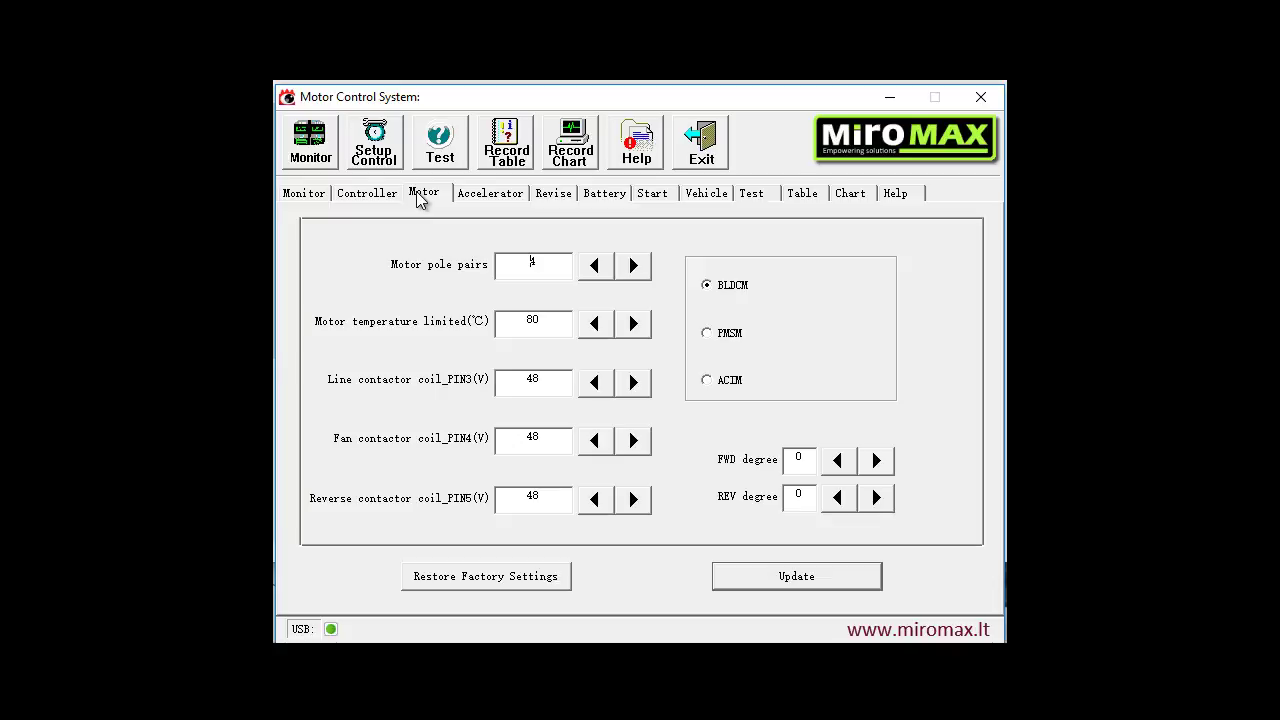
pyautogui.doubleClick(533, 320)
# Try the PMSM and ACIM motor types, return to BLDCM, and examine the FWD and REV degree settings
pyautogui.click(709, 333)
pyautogui.click(708, 380)
pyautogui.click(710, 334)
pyautogui.click(709, 288)
pyautogui.doubleClick(803, 457)
pyautogui.doubleClick(799, 494)
# Examine the controller's bus and phase current limits, phase current runtime, shutdown voltages and speed limit voltages
pyautogui.click(368, 195)
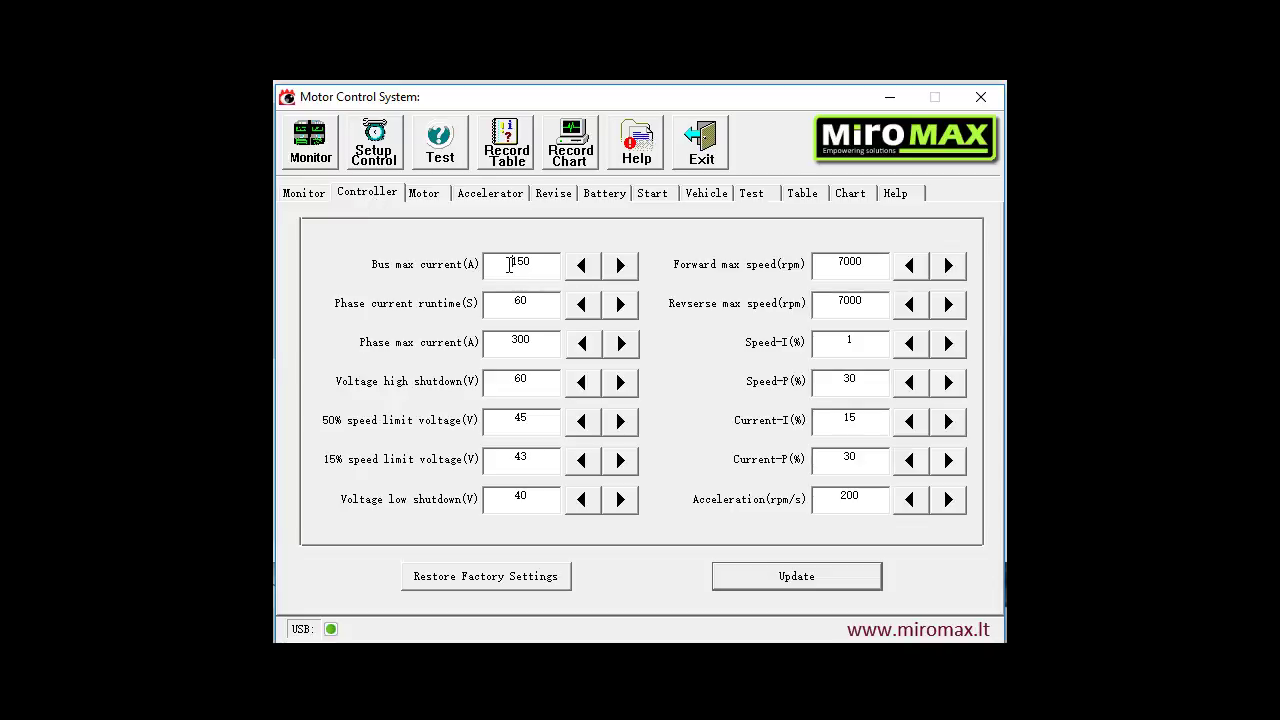
pyautogui.moveTo(509, 263)
pyautogui.mouseDown()
pyautogui.moveTo(545, 262)
pyautogui.moveTo(502, 262)
pyautogui.mouseUp()
pyautogui.moveTo(541, 301); pyautogui.dragTo(508, 300)
pyautogui.moveTo(530, 338); pyautogui.dragTo(510, 340)
pyautogui.moveTo(536, 381); pyautogui.dragTo(500, 379)
pyautogui.moveTo(538, 421); pyautogui.dragTo(498, 417)
pyautogui.moveTo(545, 461); pyautogui.dragTo(506, 458)
pyautogui.moveTo(546, 498); pyautogui.dragTo(486, 497)
# Examine the controller's forward and reverse maximum speeds and its Speed and Current I and P percentages
pyautogui.moveTo(834, 264); pyautogui.dragTo(887, 268)
pyautogui.moveTo(870, 307); pyautogui.dragTo(840, 300)
pyautogui.click(841, 340)
pyautogui.moveTo(824, 316); pyautogui.dragTo(863, 458)
pyautogui.click(848, 452)
# Check the selected control mode in the startup settings and examine the controller's acceleration setting
pyautogui.click(653, 196)
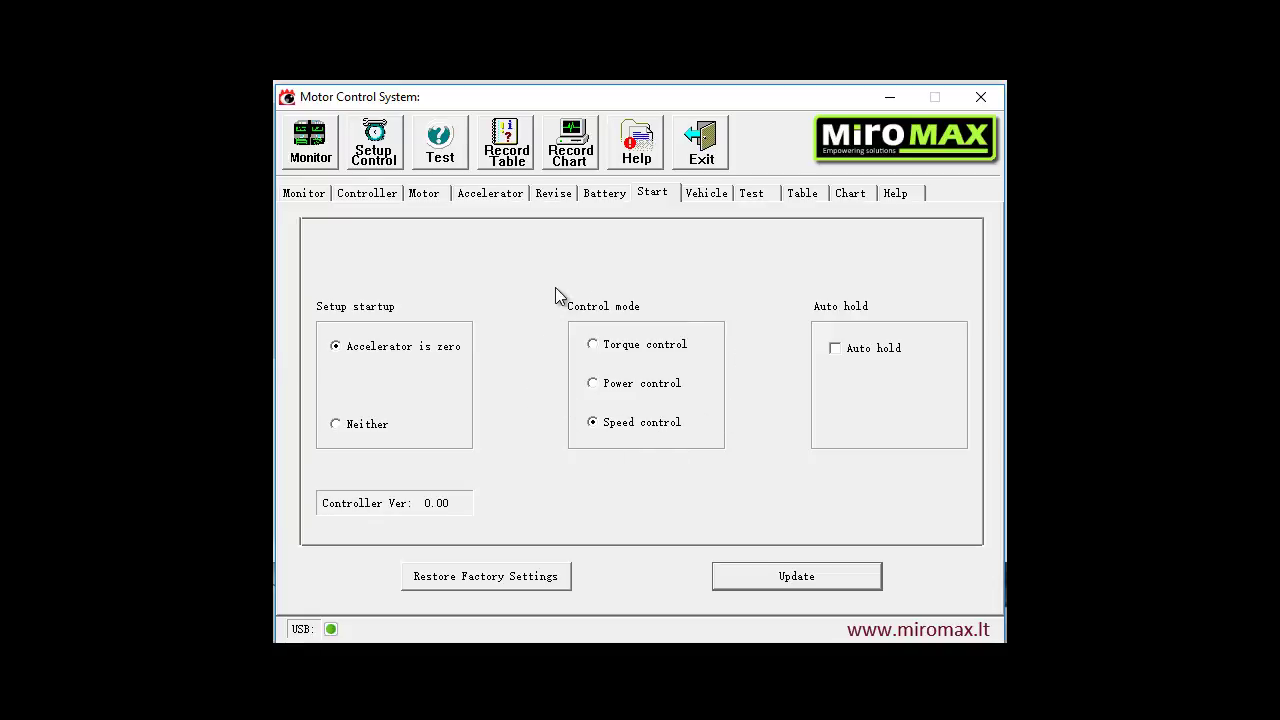
pyautogui.click(360, 200)
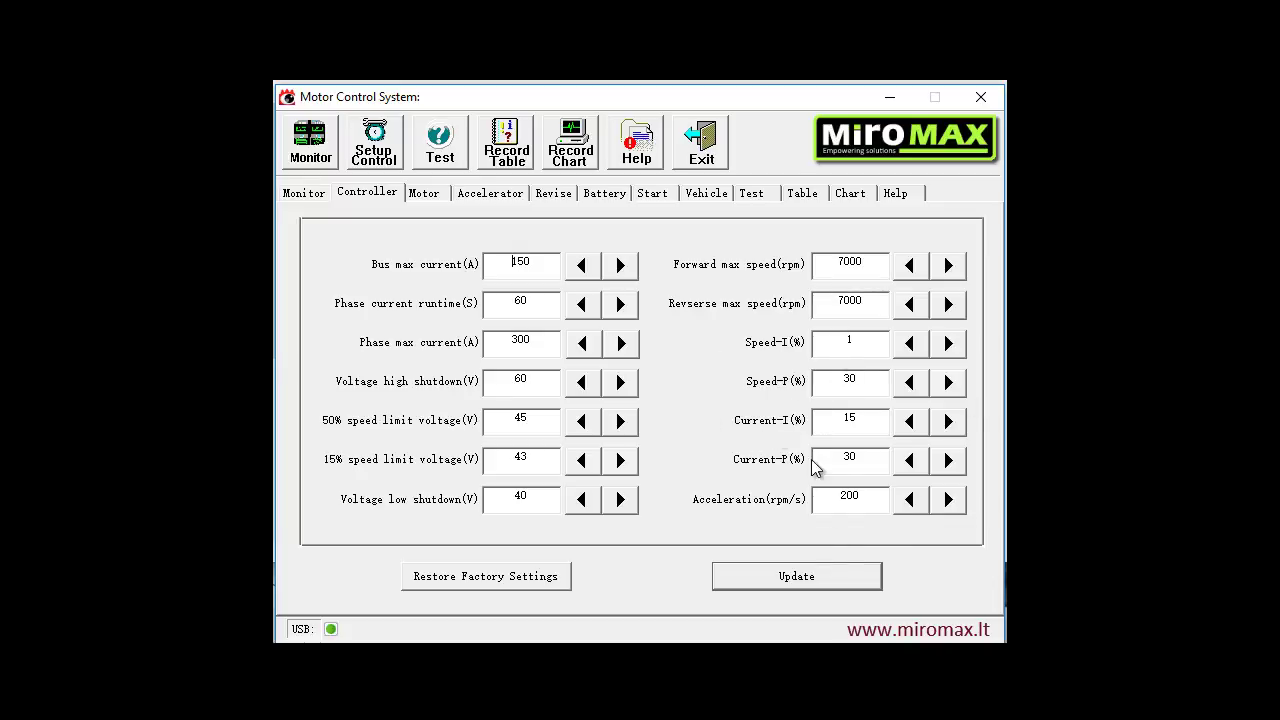
pyautogui.moveTo(871, 497); pyautogui.dragTo(829, 497)
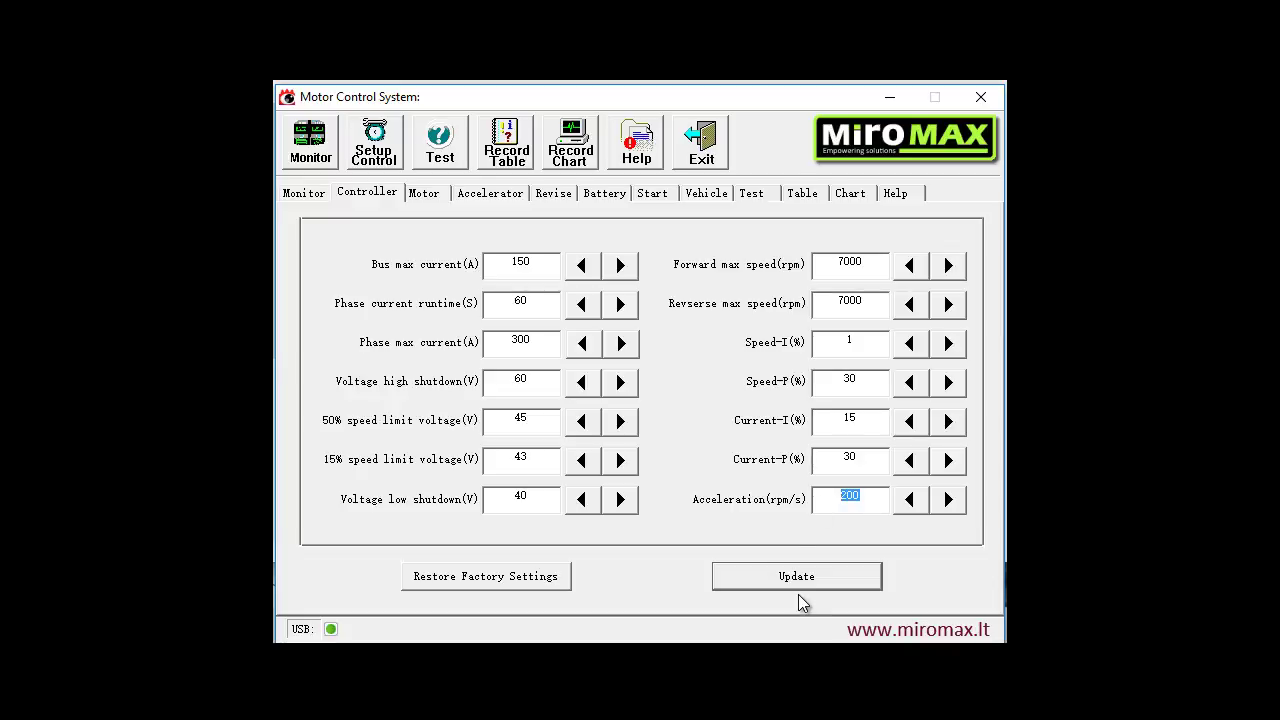